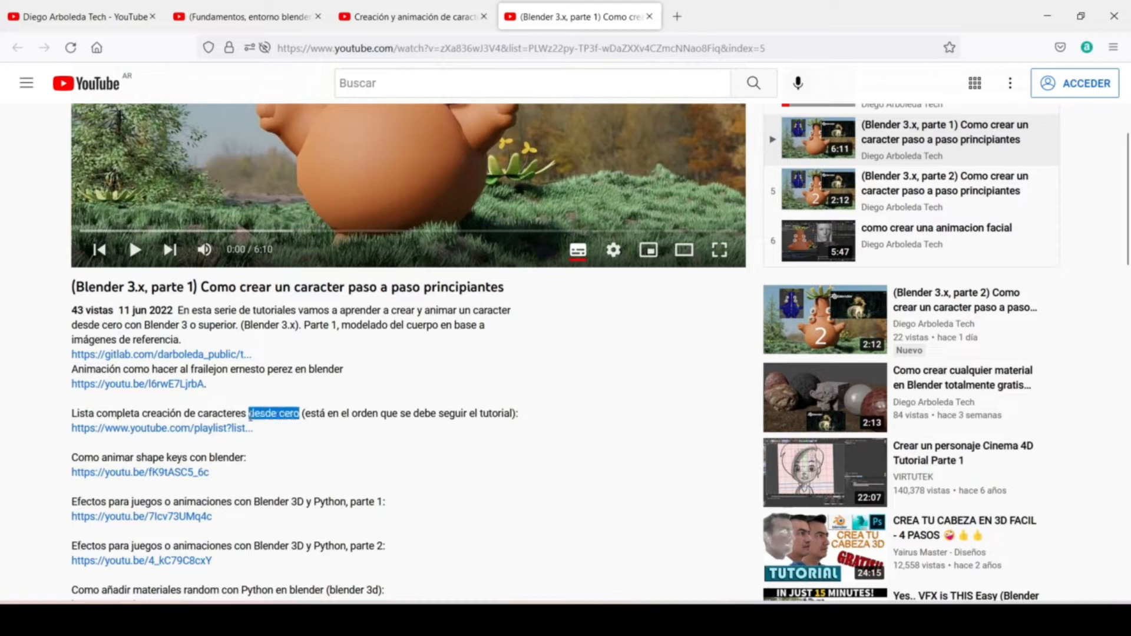
Step: View the beginners' character-creation playlist and the Blender fundamentals video page in the browser
left_click(457, 17)
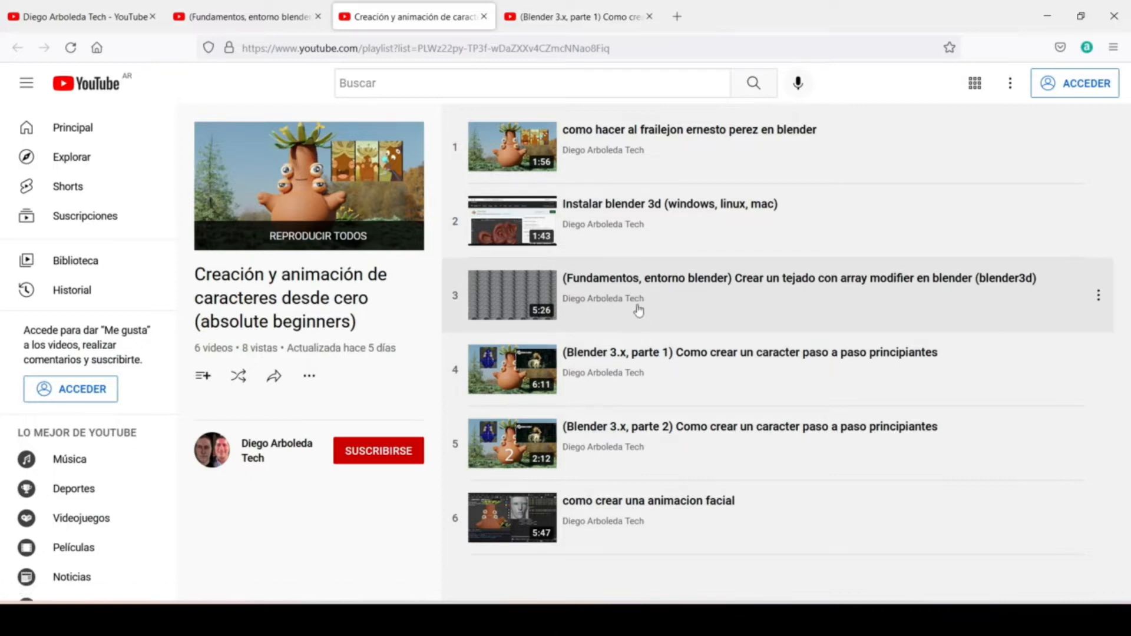
left_click(253, 16)
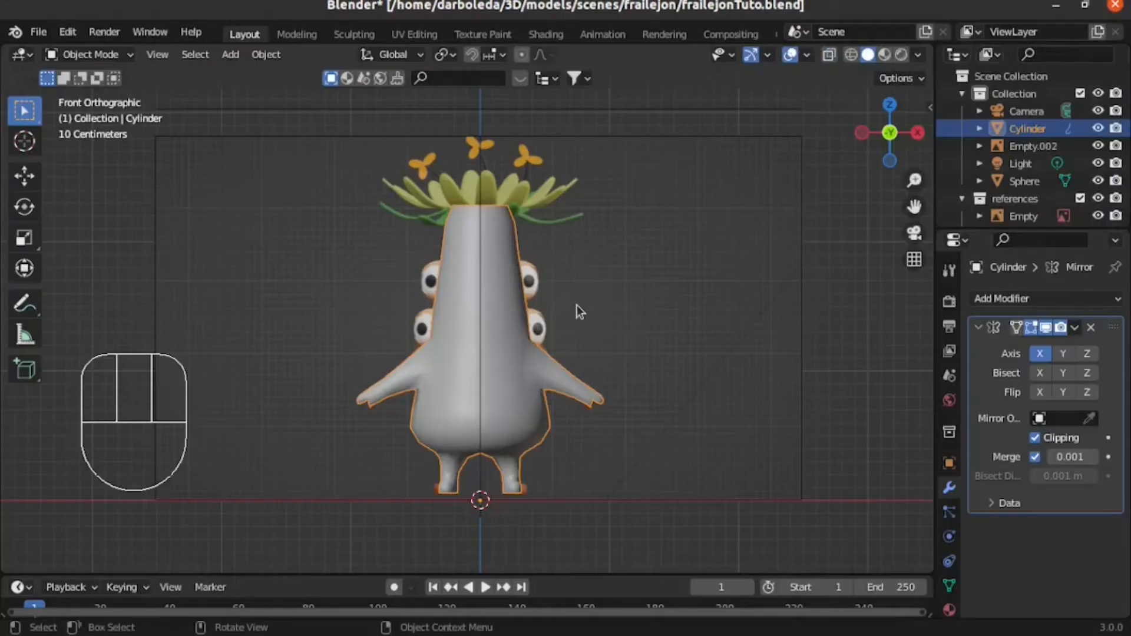
Step: Add a UV sphere with 16 segments to the character scene
key("shift+a")
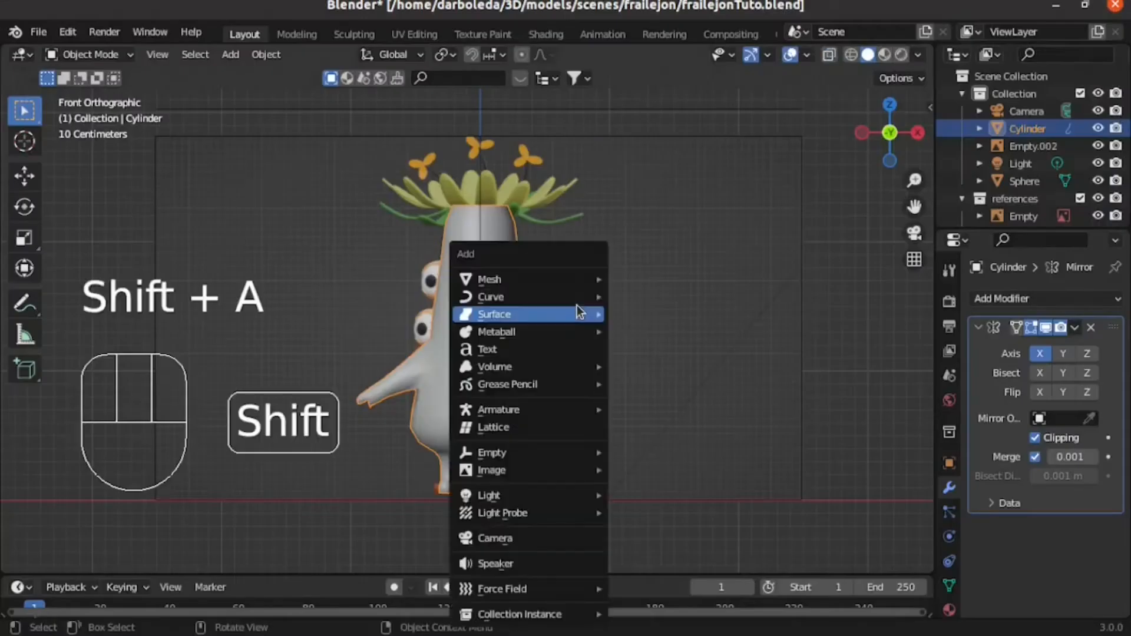
mouse_move(569, 283)
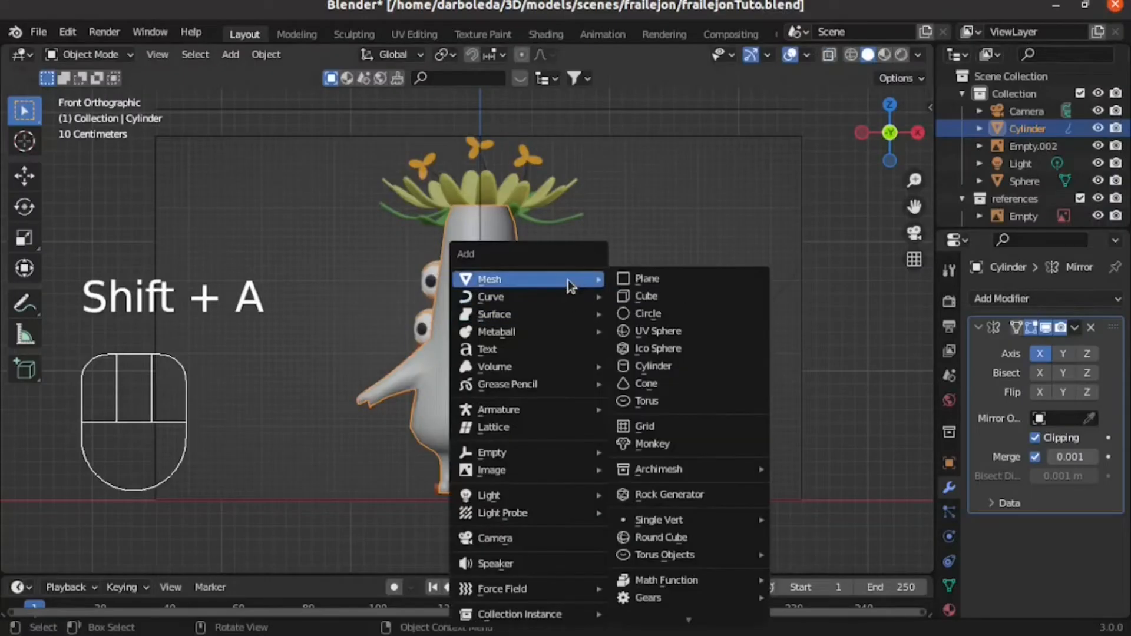
left_click(658, 330)
left_click(236, 369)
type("16")
key("Return")
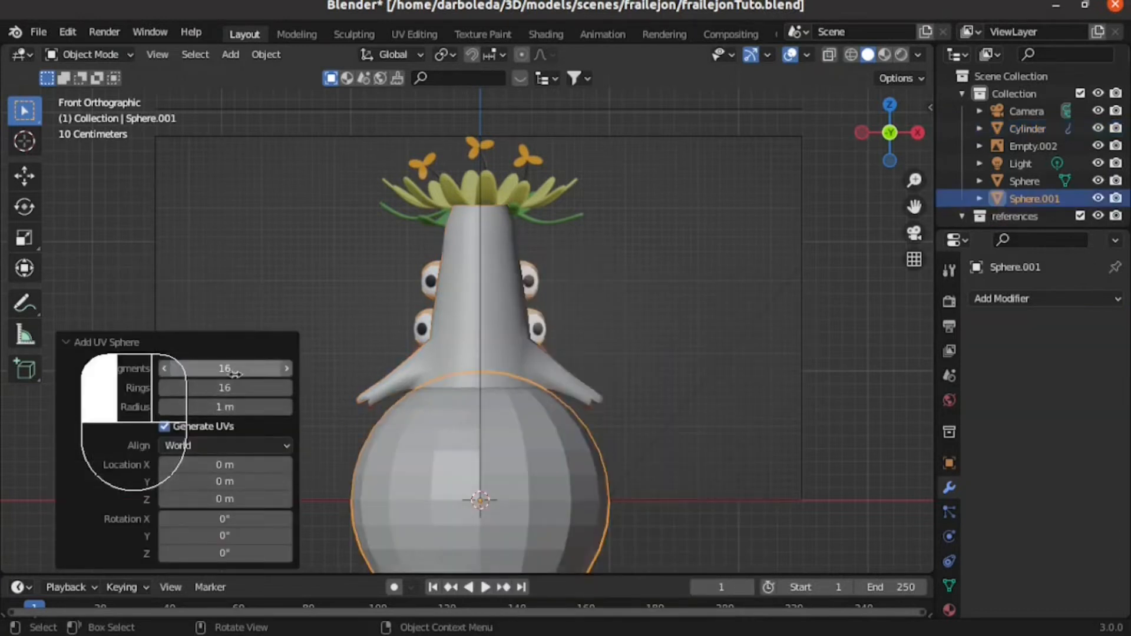
Step: In Edit Mode, scale the sphere down and move it onto the character's upper-left eye
key("Tab")
key("s")
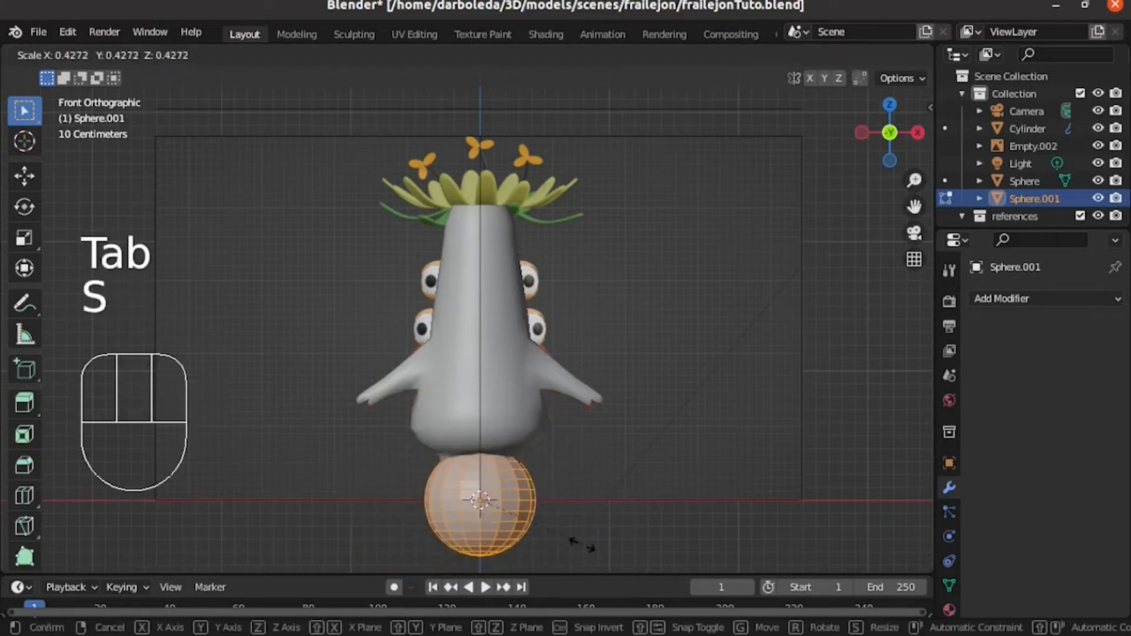
left_click(580, 542)
key("g")
left_click(545, 318)
scroll(548, 312, "up", 5)
key("s")
left_click(519, 248)
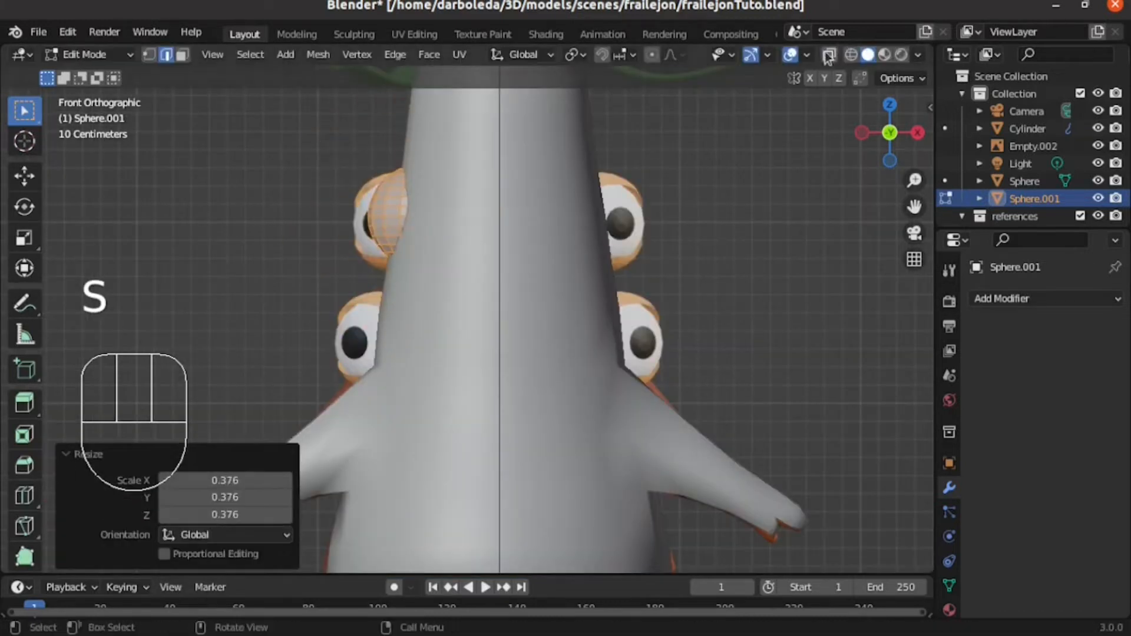
Step: With X-ray on in front view, fine-tune the sphere's fit over the reference image's upper-left eye
left_click(829, 55)
key("KP_1")
scroll(598, 342, "up", 2)
key("g")
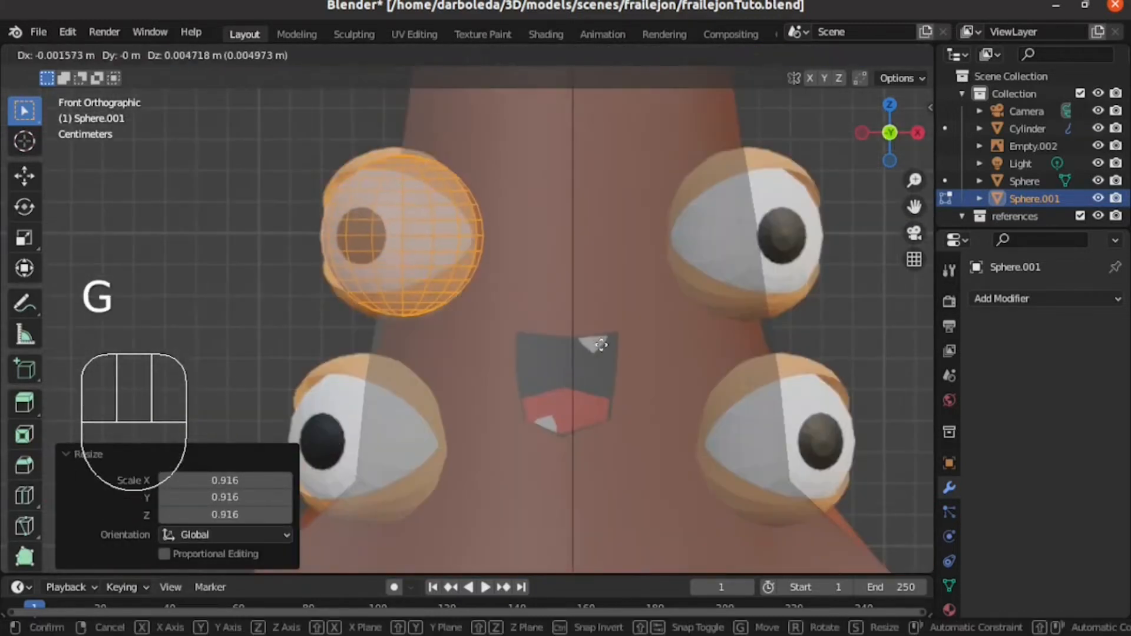
left_click(599, 343)
Step: Rotate the sphere's mesh 90° about the X axis, turn X-ray off and return to Object Mode
key("KP_3")
key("KP_1")
type("rx")
type("90")
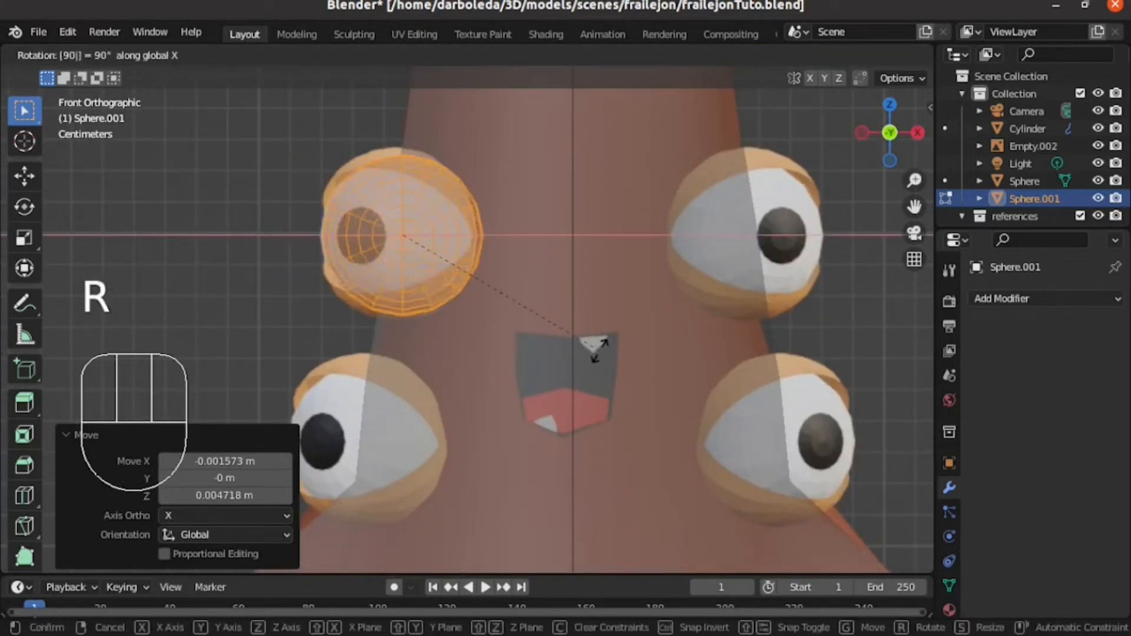
left_click(596, 349)
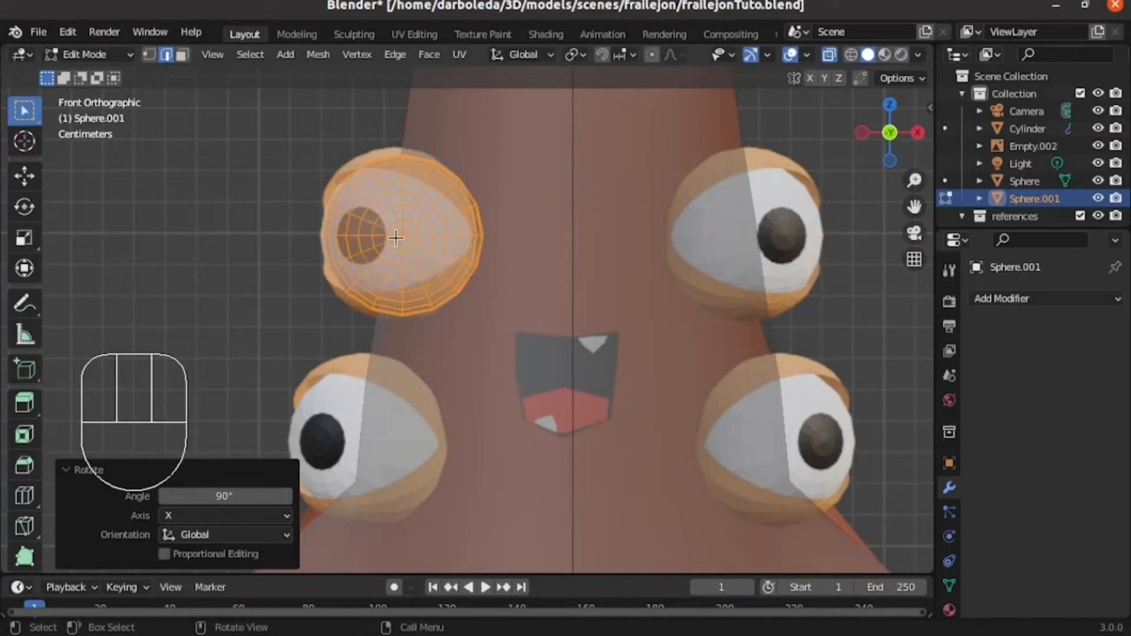
left_click(830, 55)
key("alt+a")
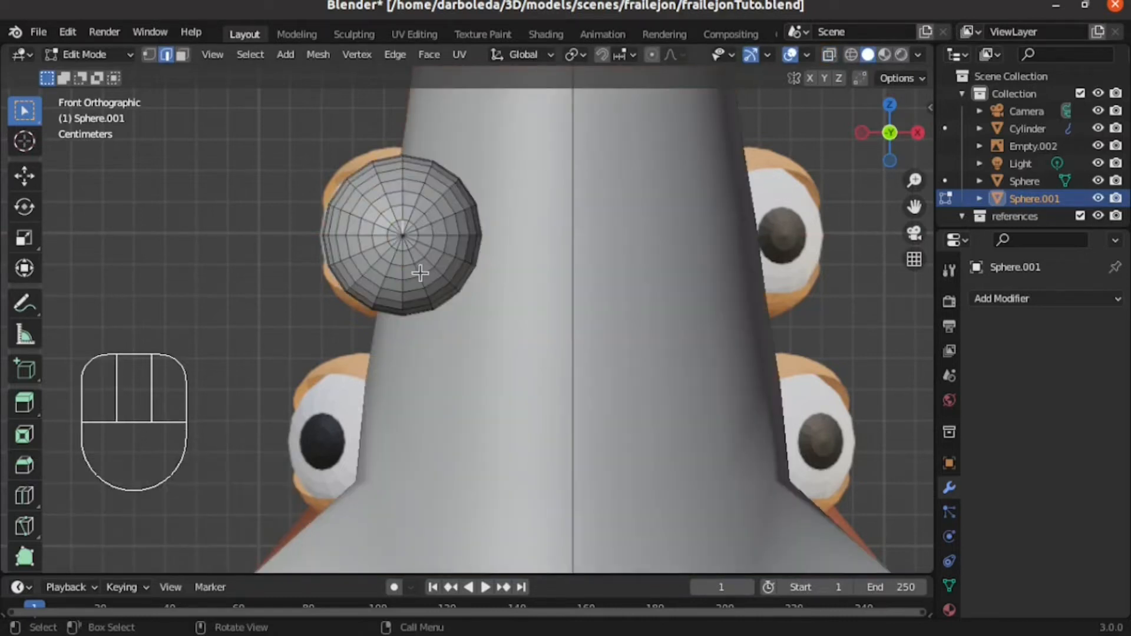
key("Tab")
scroll(428, 236, "down", 5)
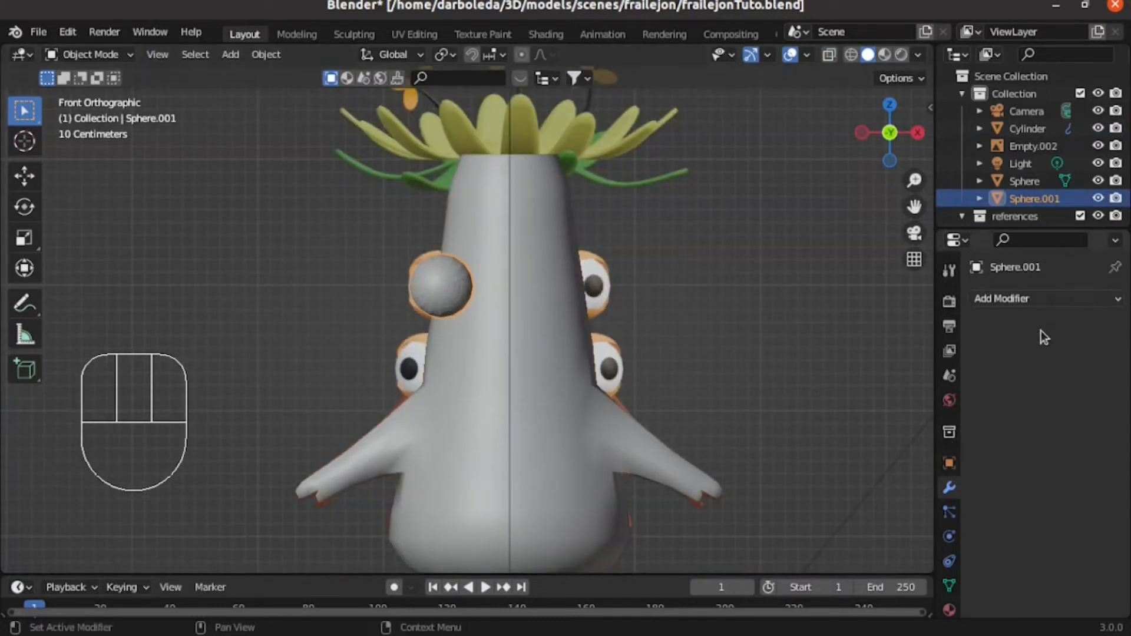
Step: Create a new material for the sphere and name it Material.white
left_click(949, 610)
left_click(1065, 377)
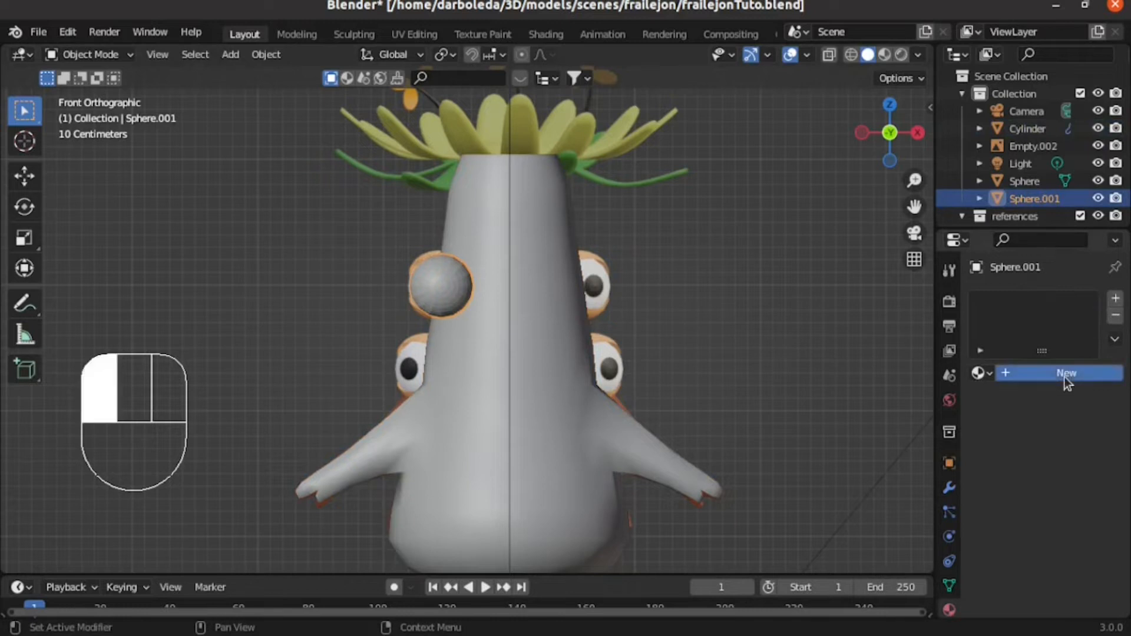
double_click(1031, 309)
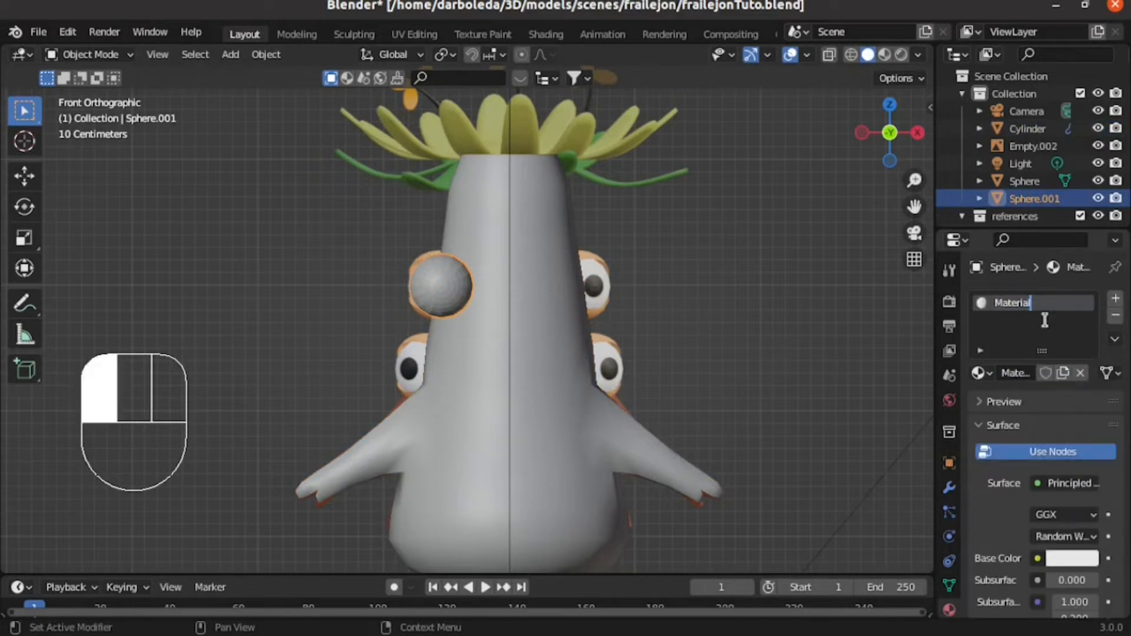
type(".white")
key("Return")
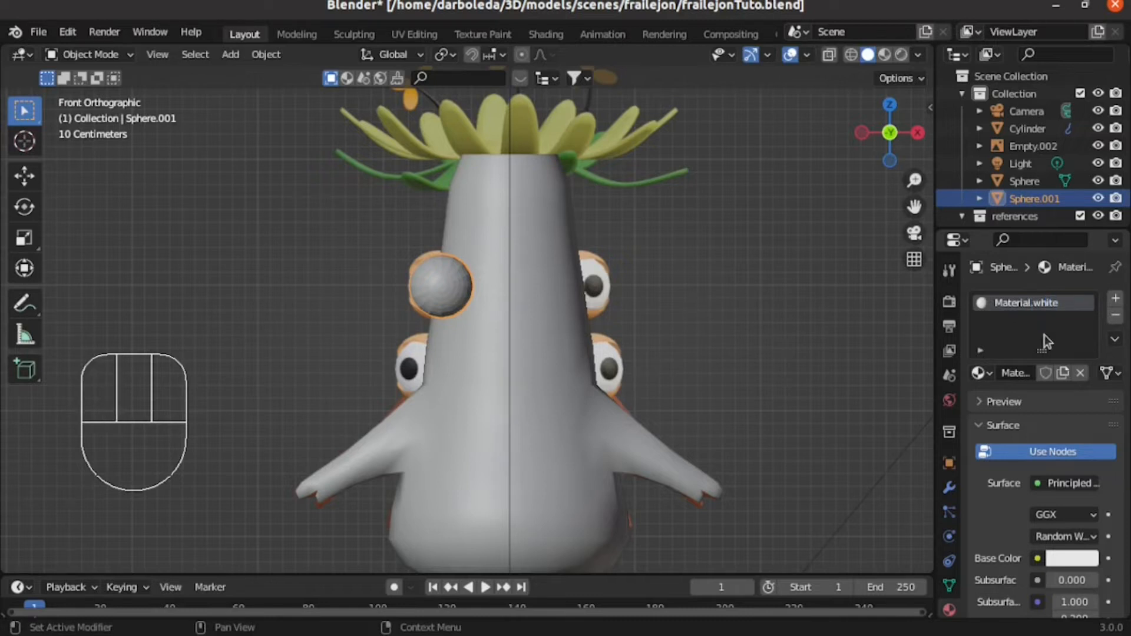
Step: Add a second material slot with a new material named Material,black
left_click(1115, 298)
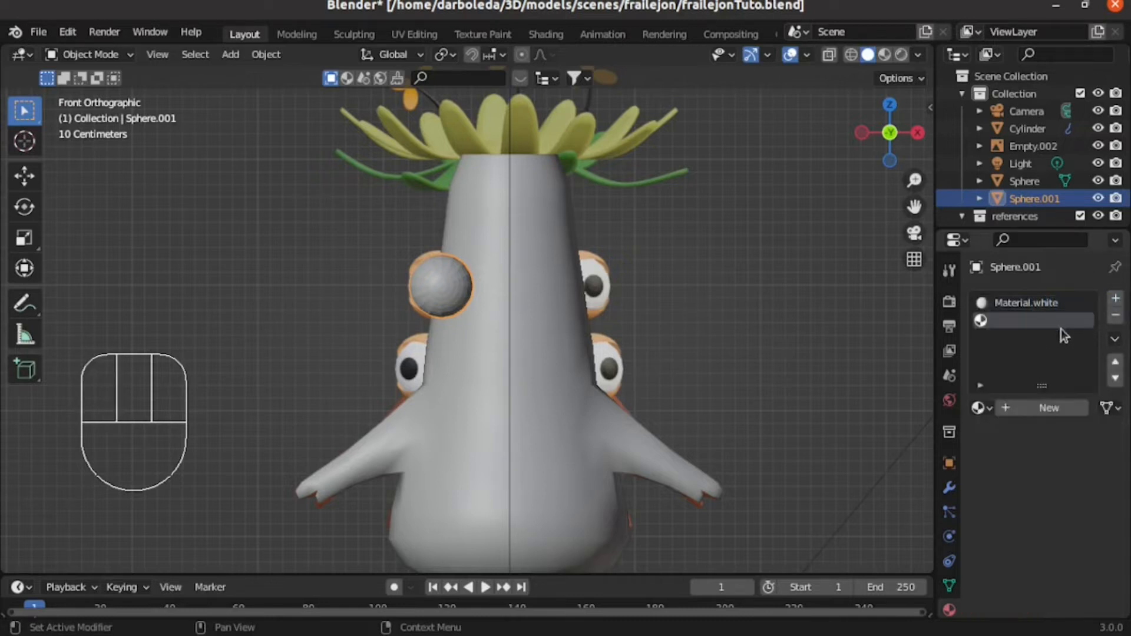
left_click(1031, 414)
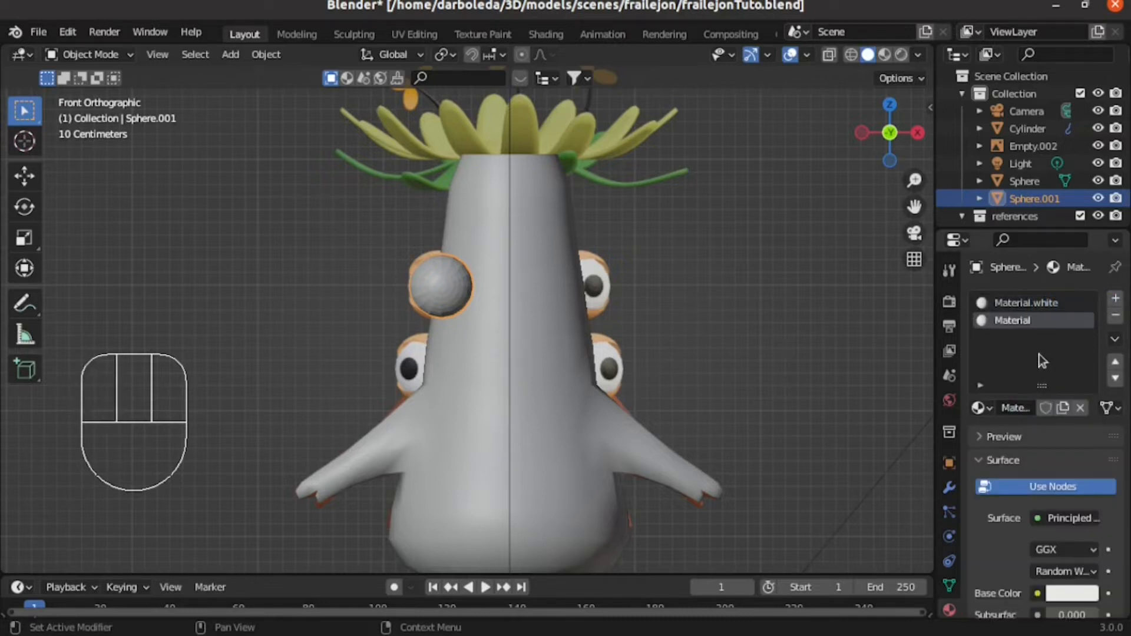
double_click(1025, 324)
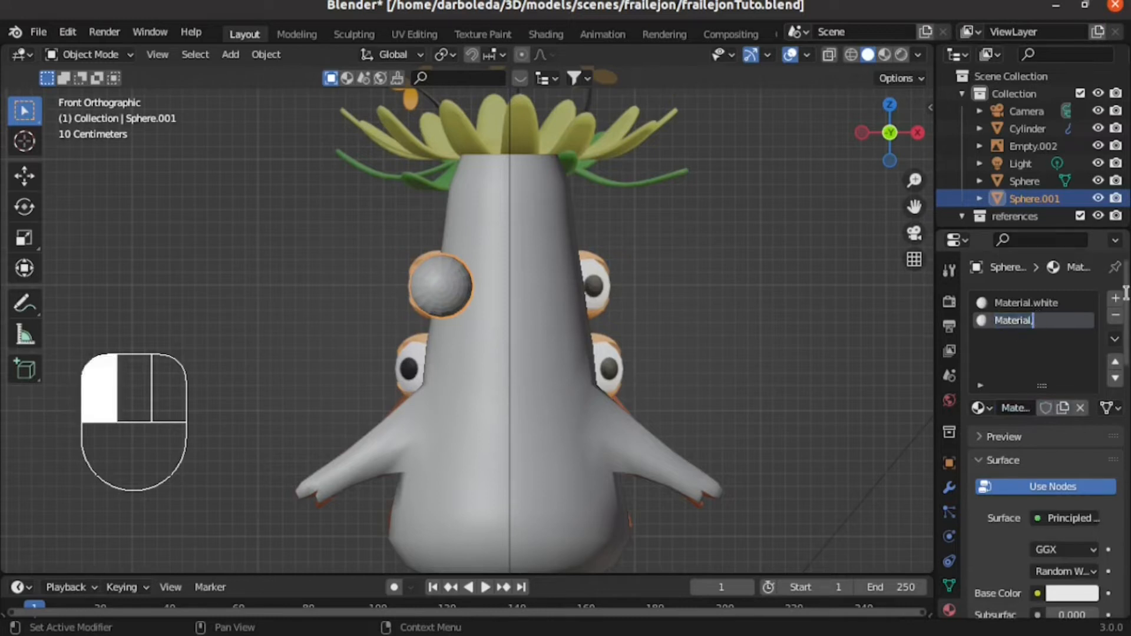
type(".black")
key("Return")
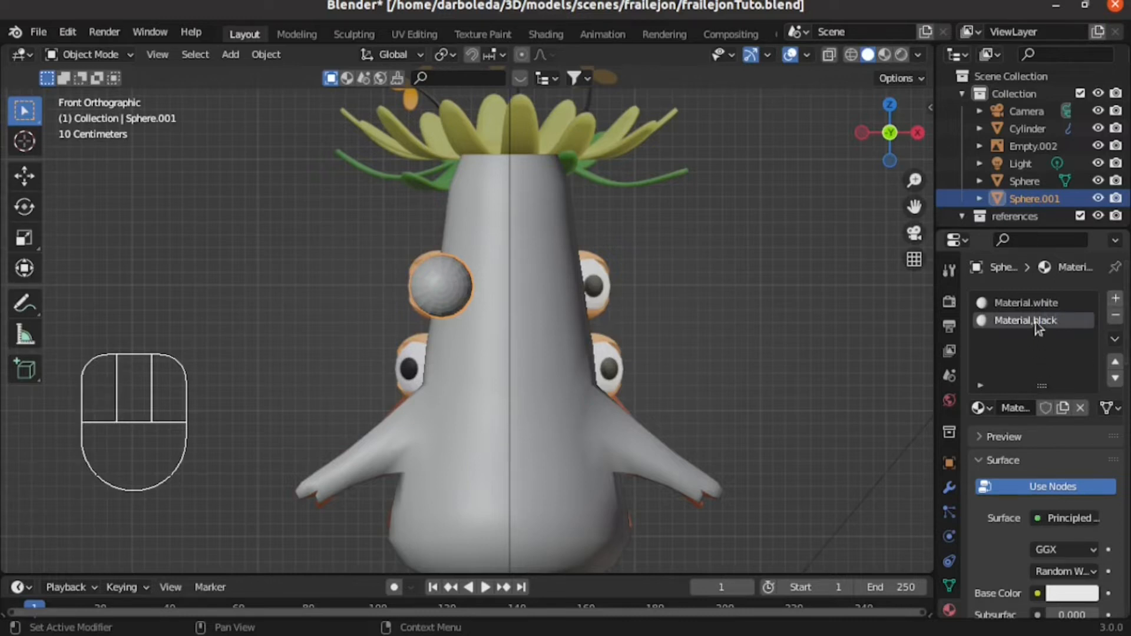
Step: Set the base color of Material.white to pure white and show the viewport in Material Preview shading
left_click(1028, 306)
left_click(1069, 595)
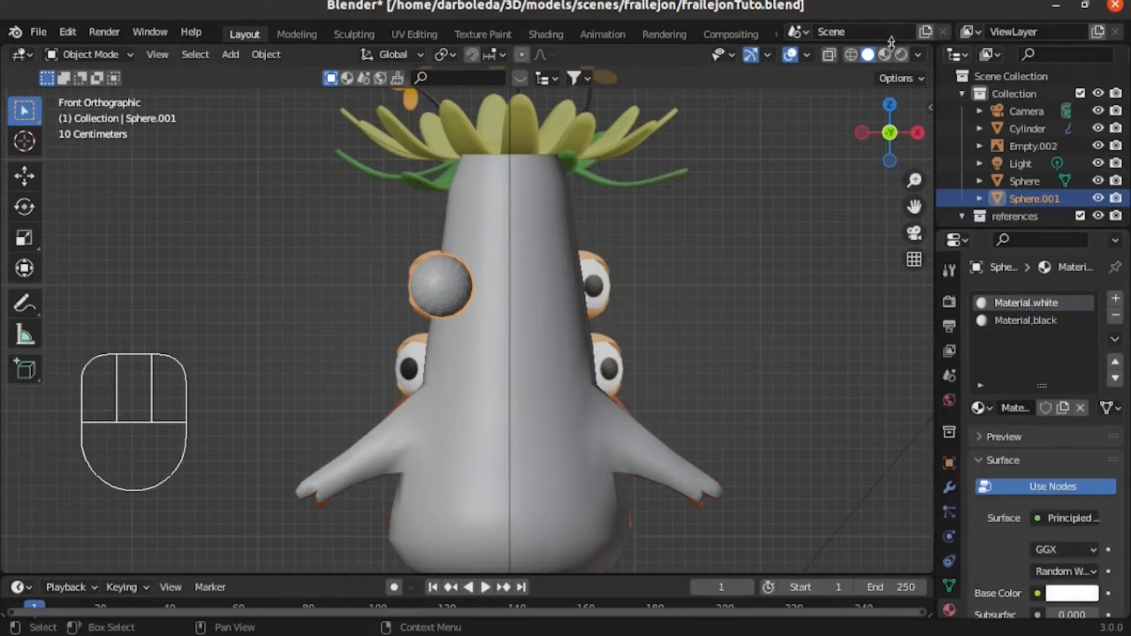
left_click(884, 54)
scroll(434, 314, "up", 4)
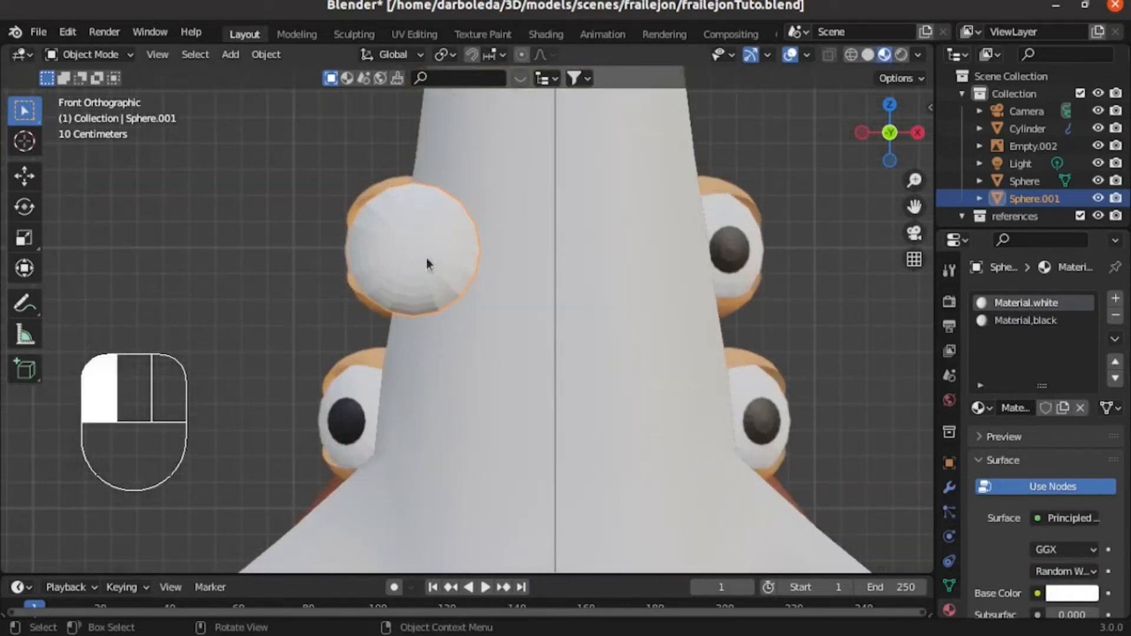
Step: Enter Edit Mode on the eye sphere and switch the viewport to wireframe shading with X-ray off
key("Tab")
key("Tab")
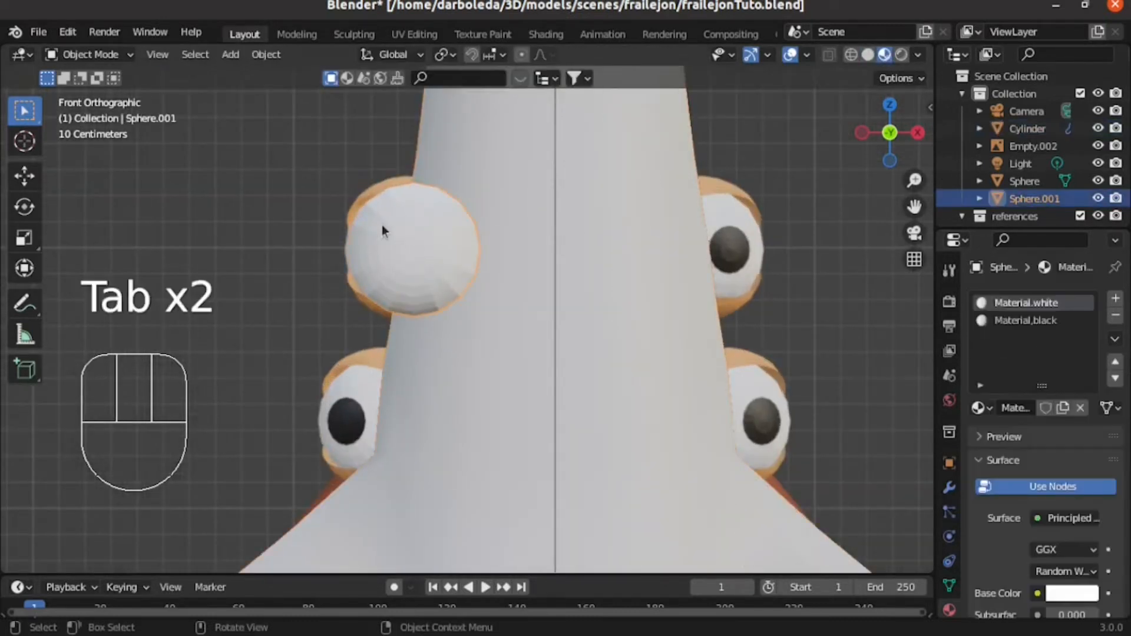
key("Tab")
scroll(380, 212, "up", 4)
middle_click_drag(368, 199, 461, 310, "shift")
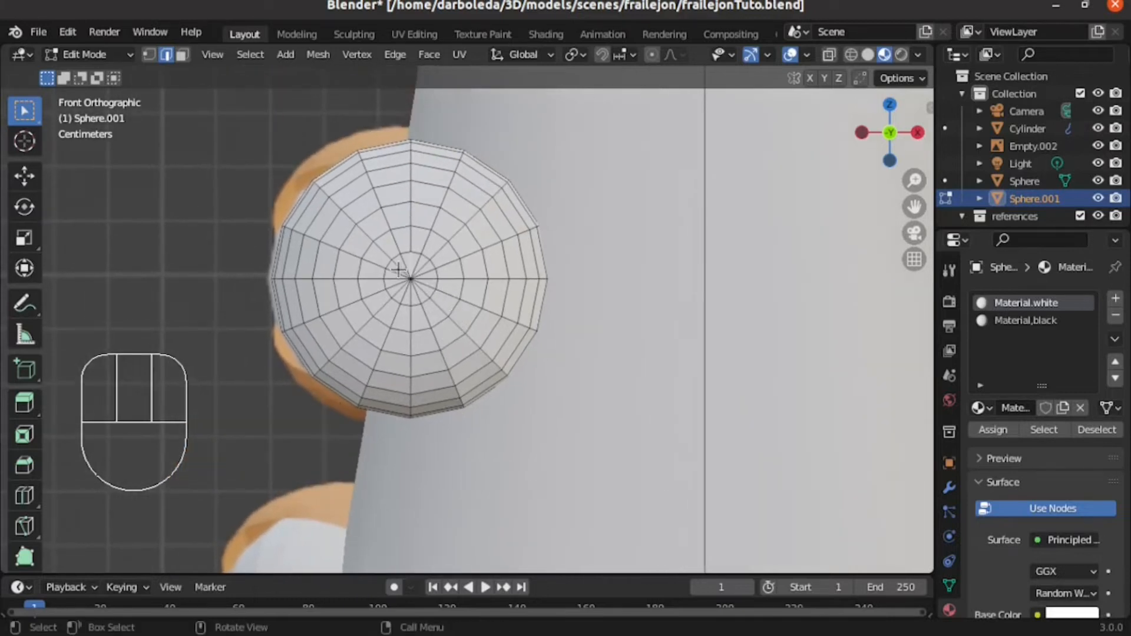
scroll(398, 269, "down", 3)
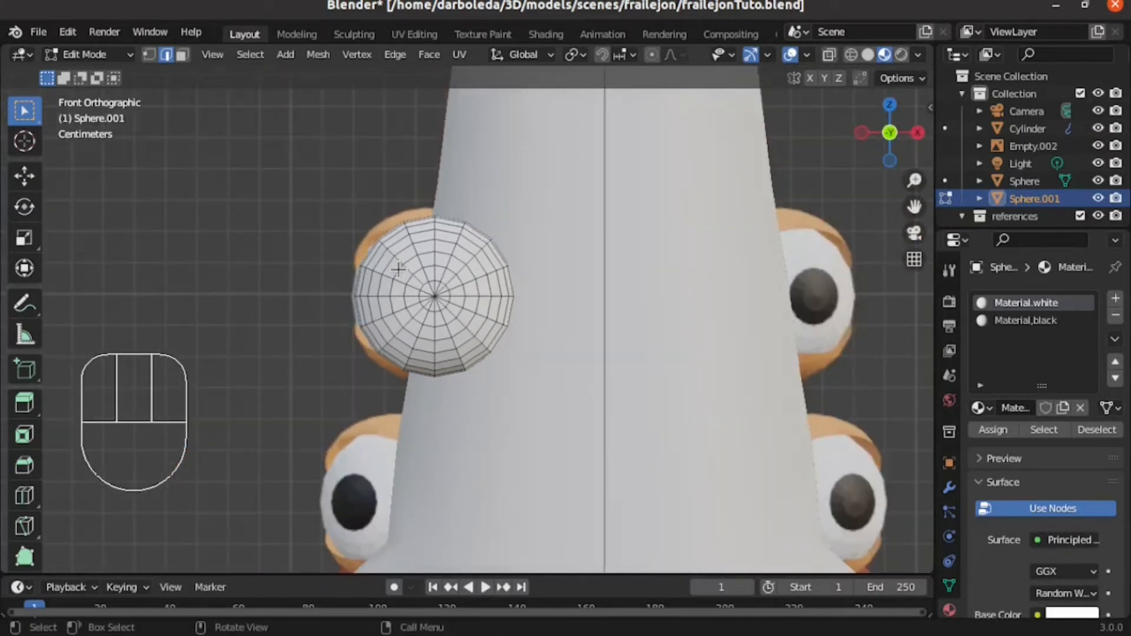
scroll(398, 270, "up", 1)
scroll(417, 297, "up", 3)
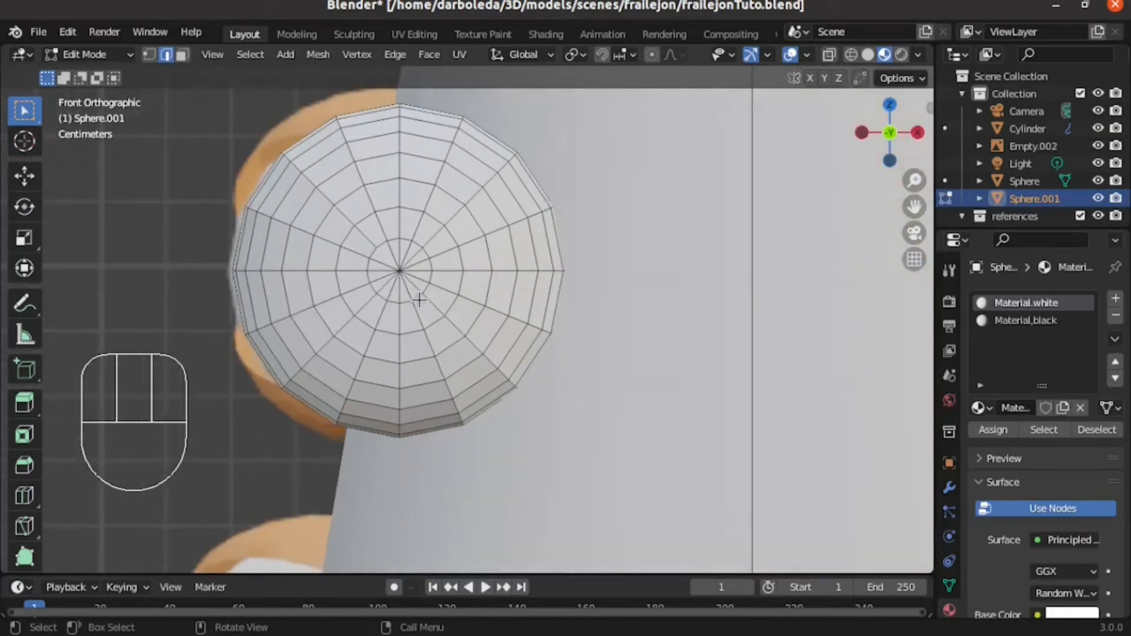
scroll(419, 300, "down", 2)
left_click(830, 55)
left_click(868, 54)
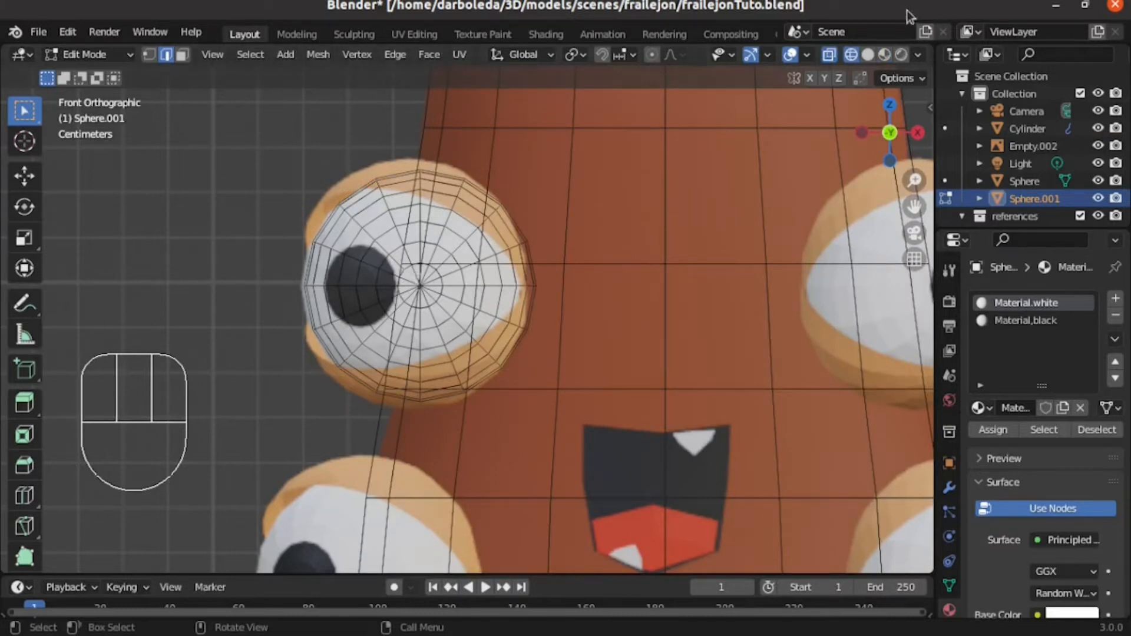
left_click(830, 55)
scroll(409, 324, "up", 2)
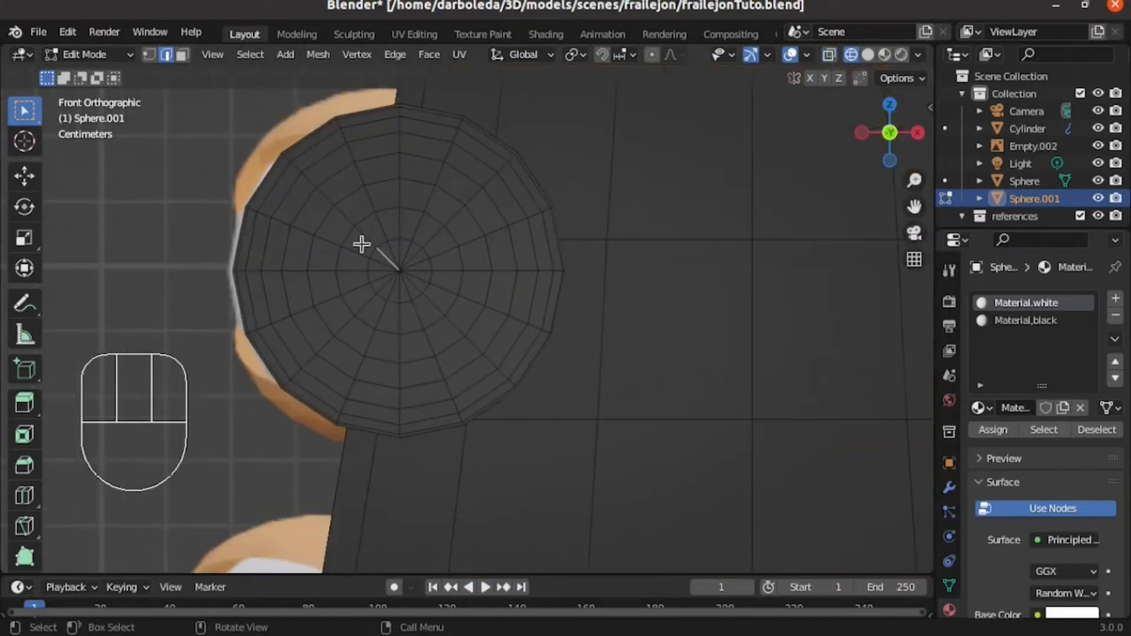
Step: In face selection mode, select the two innermost face rings around the sphere's front pole and assign Material,black to them
left_click(182, 54)
left_click_drag(357, 235, 438, 309)
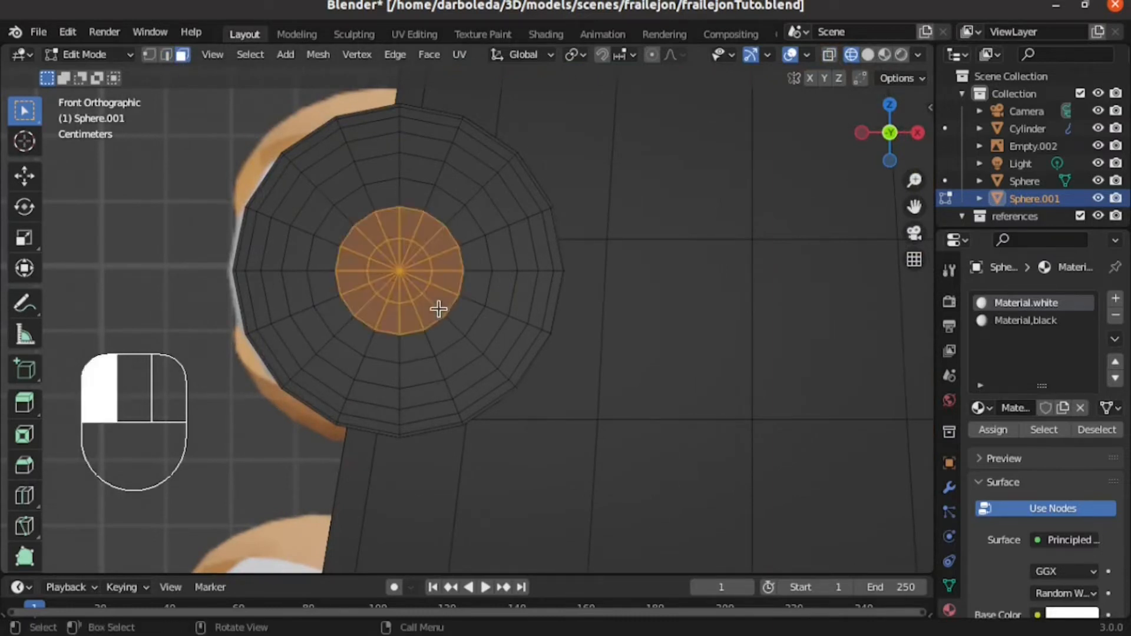
scroll(435, 293, "down", 1)
left_click(1011, 433)
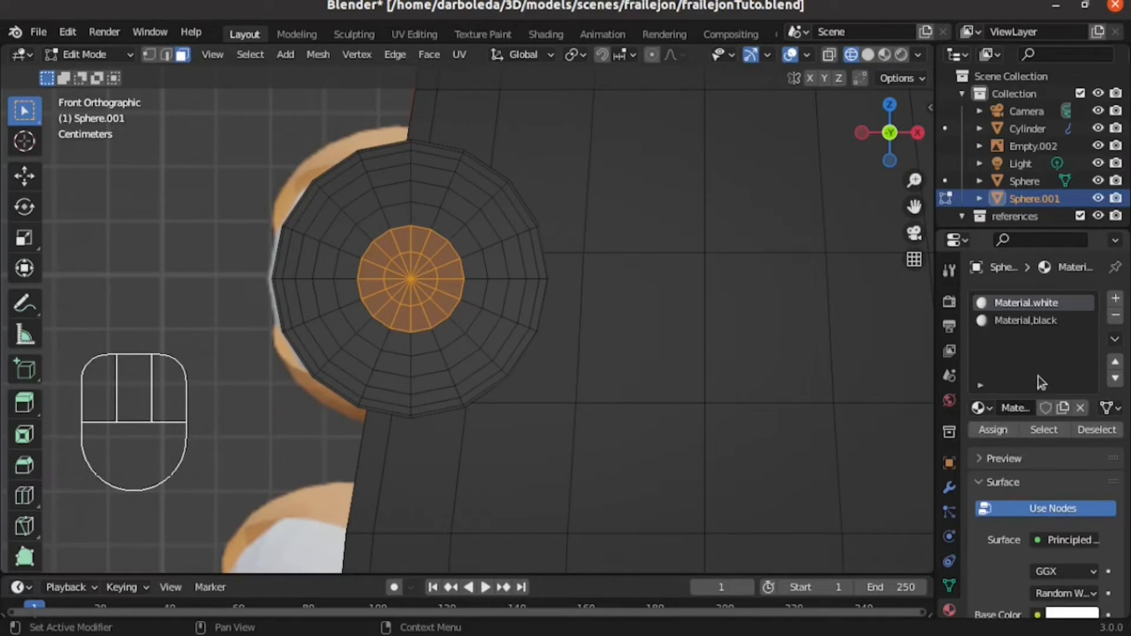
left_click(1019, 324)
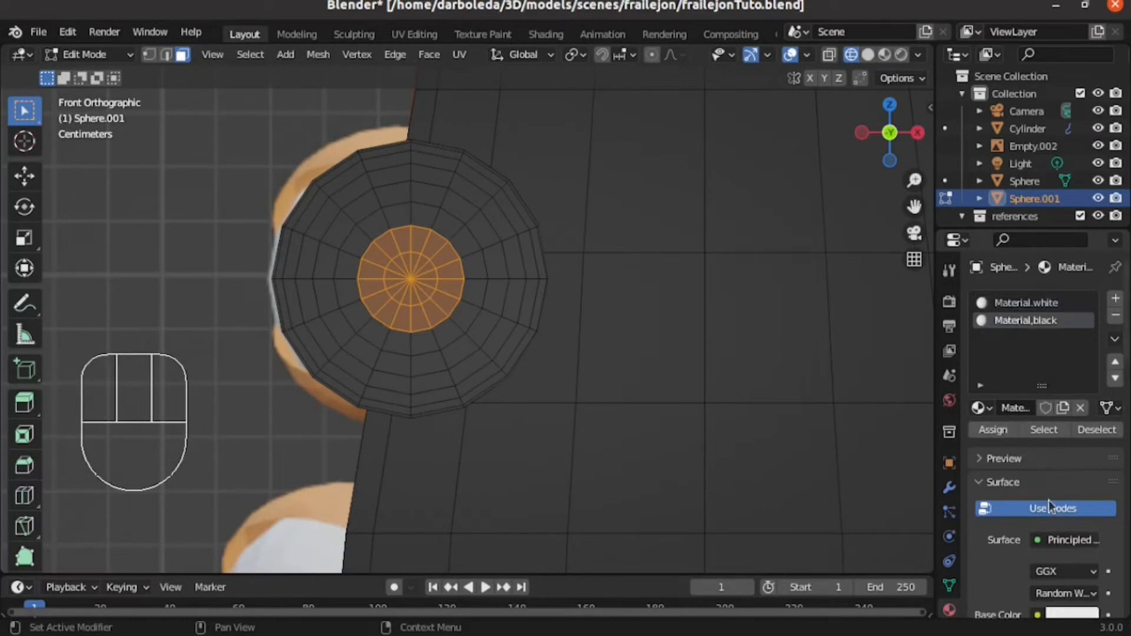
Step: Set the base color of Material,black to black
scroll(1049, 504, "down", 3)
scroll(1073, 410, "down", 4)
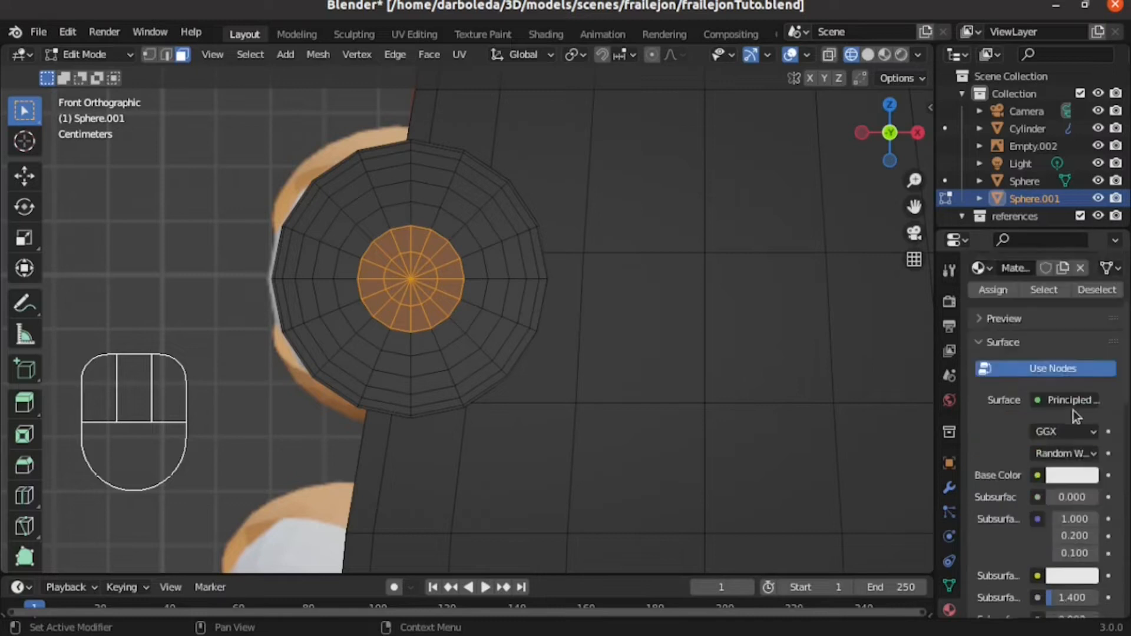
left_click(1078, 443)
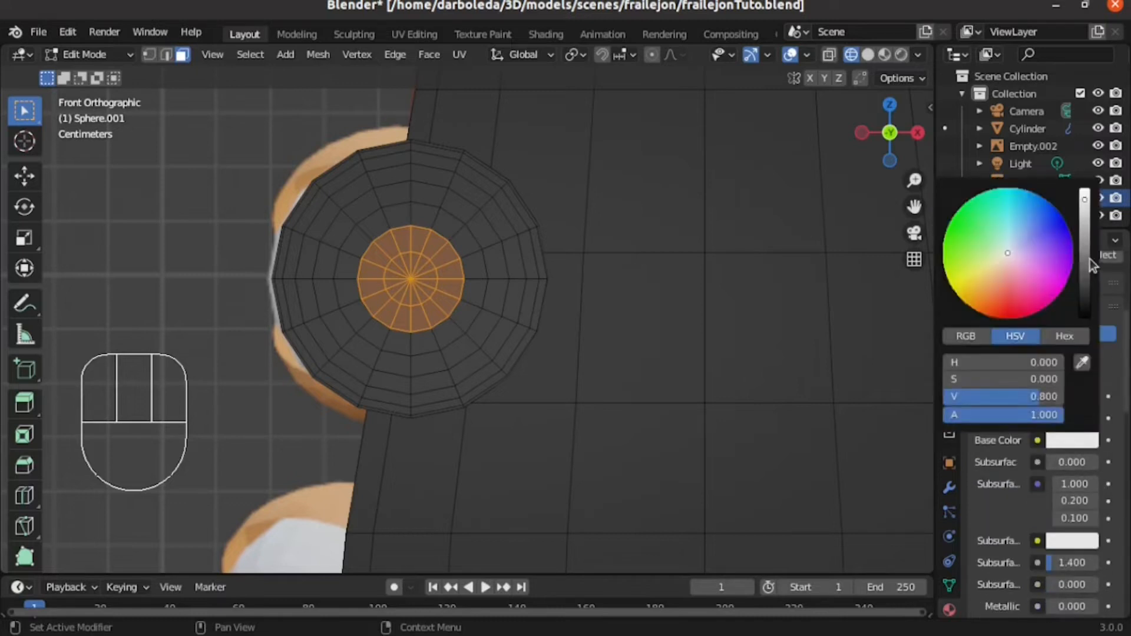
left_click_drag(1084, 204, 1085, 318)
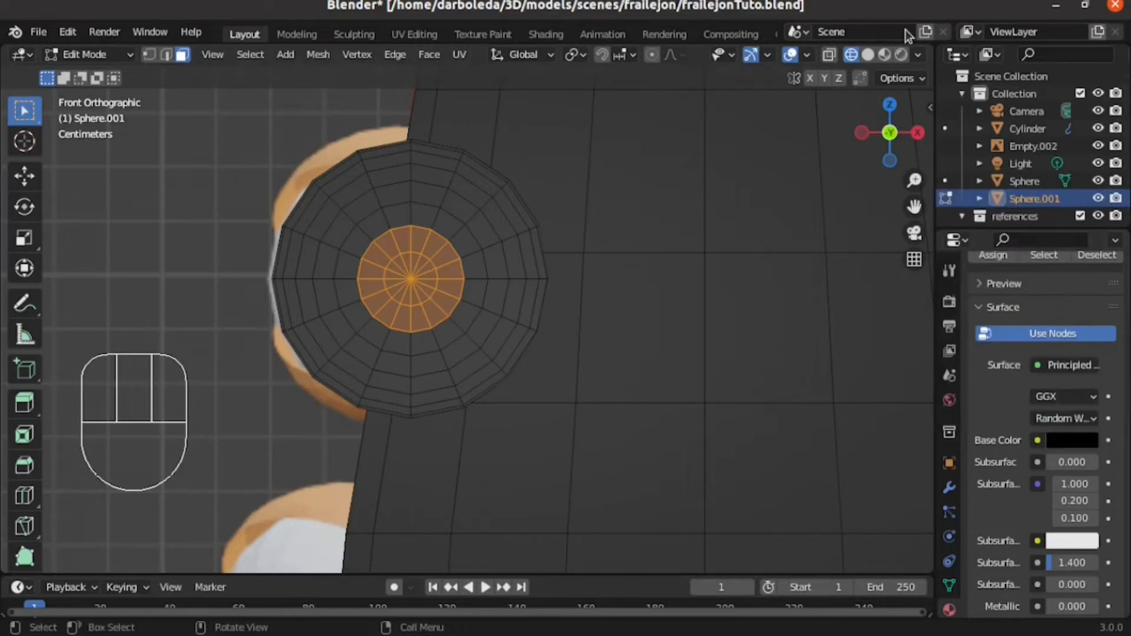
Step: Return the viewport to Material Preview shading and leave Edit Mode to show the finished eye
left_click(868, 55)
left_click(885, 54)
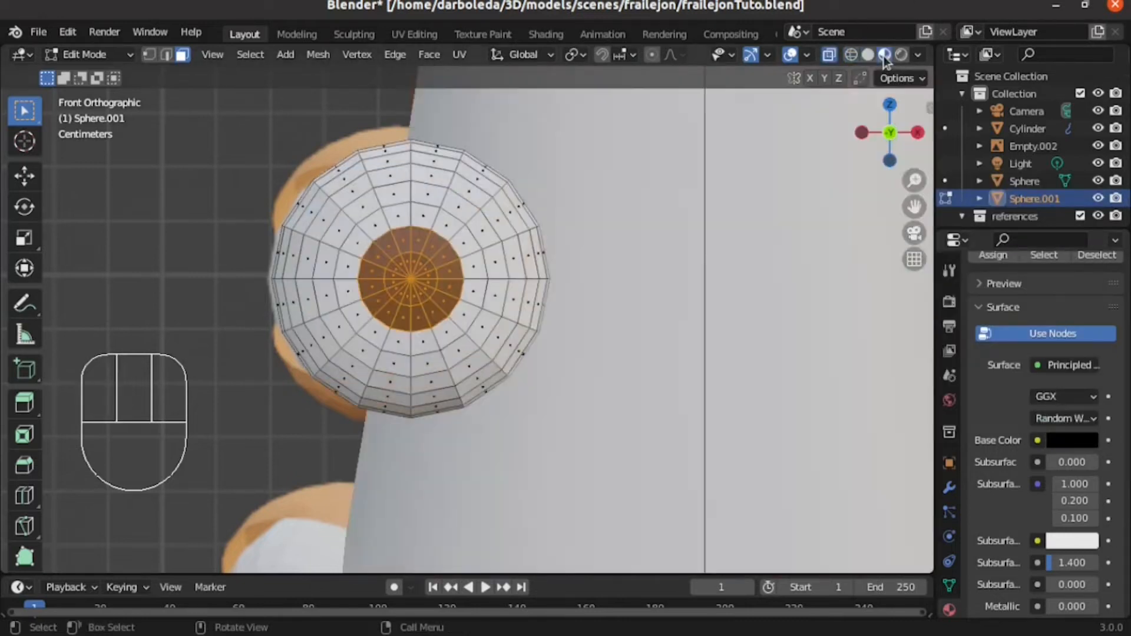
scroll(420, 278, "down", 5)
key("Tab")
scroll(326, 285, "down", 3)
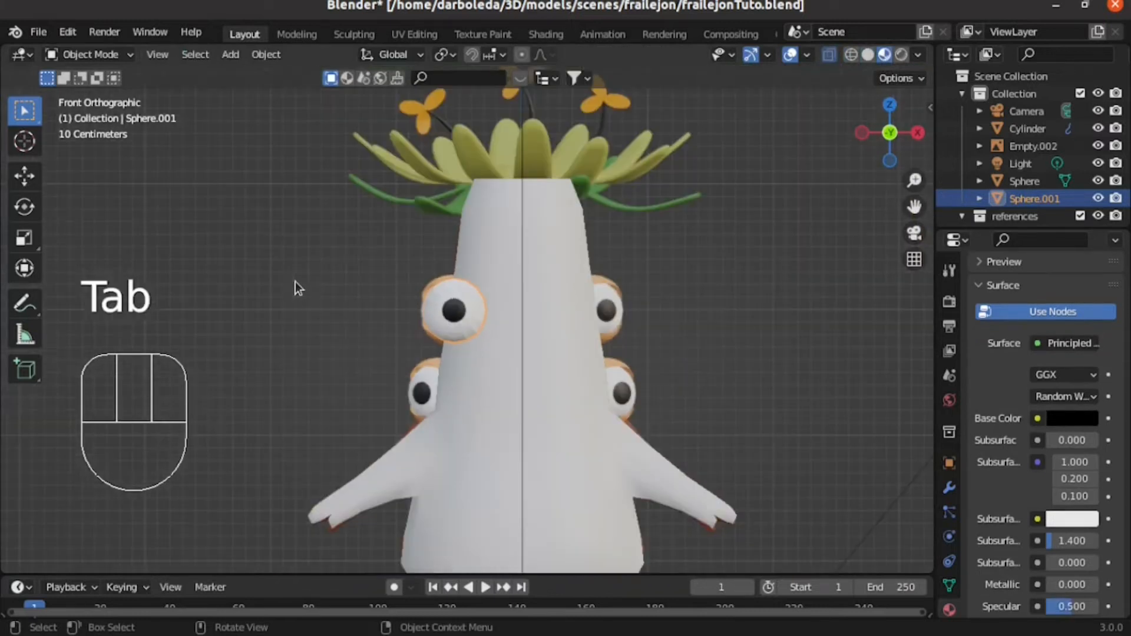
Step: Select the character's body, add a new material to it, and rename the material Material.body
left_click(289, 271)
scroll(318, 262, "down", 3)
scroll(412, 272, "up", 2)
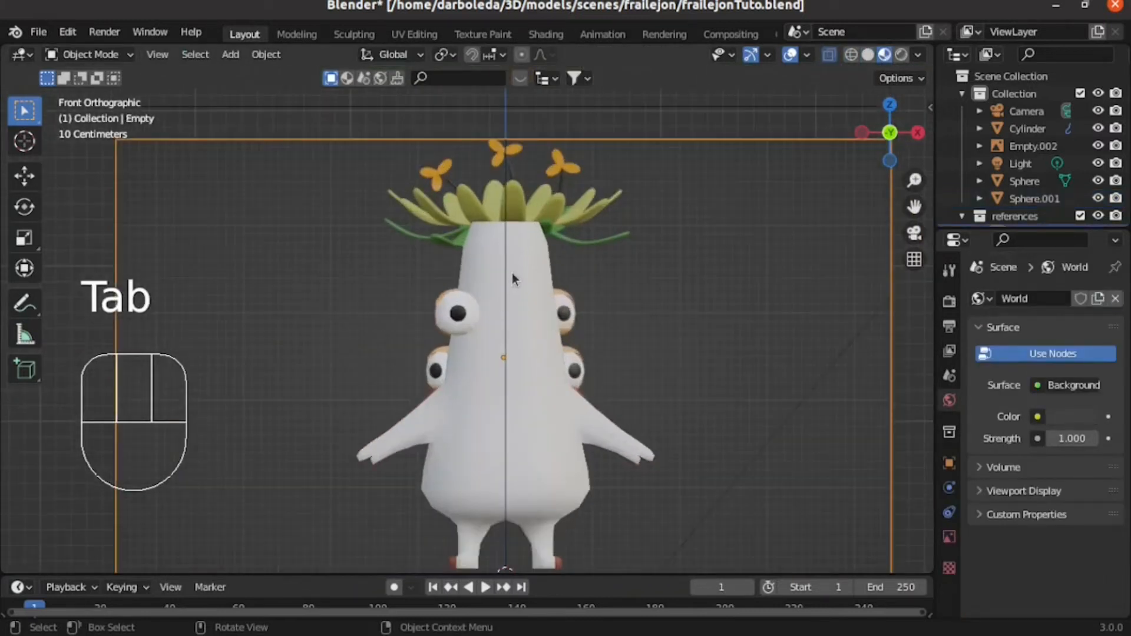
key("Tab")
left_click(517, 278)
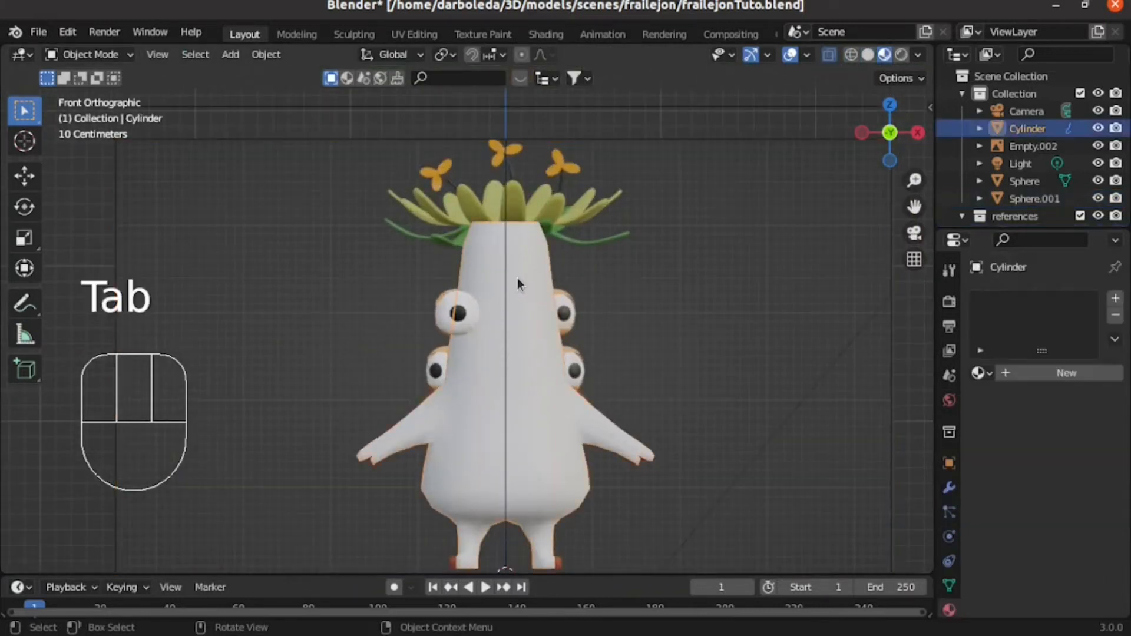
left_click(1034, 373)
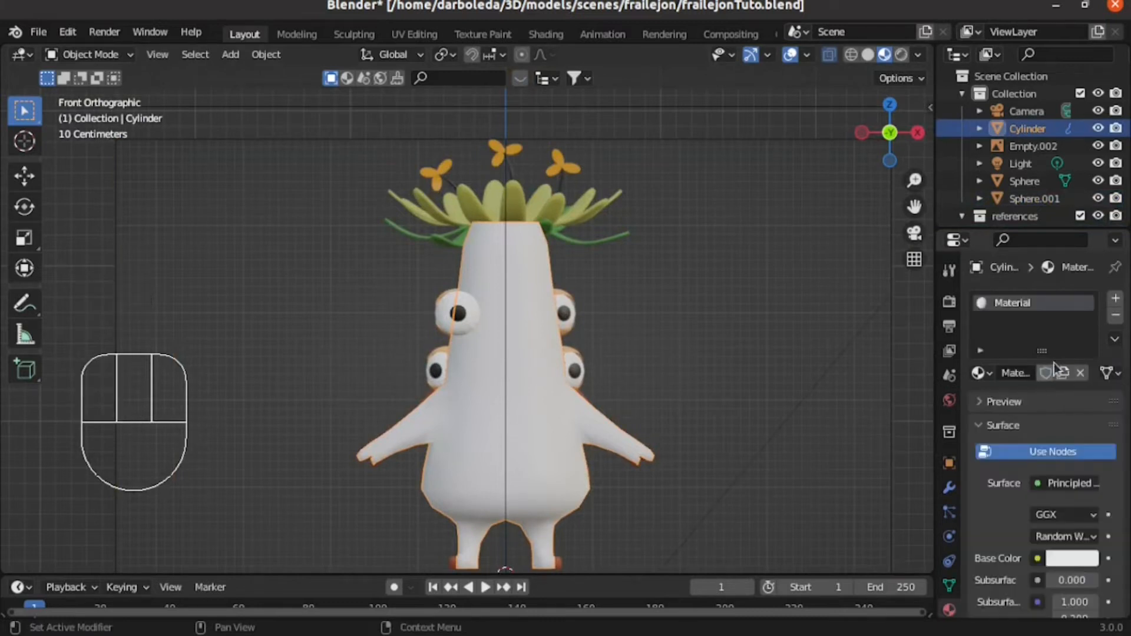
double_click(1038, 303)
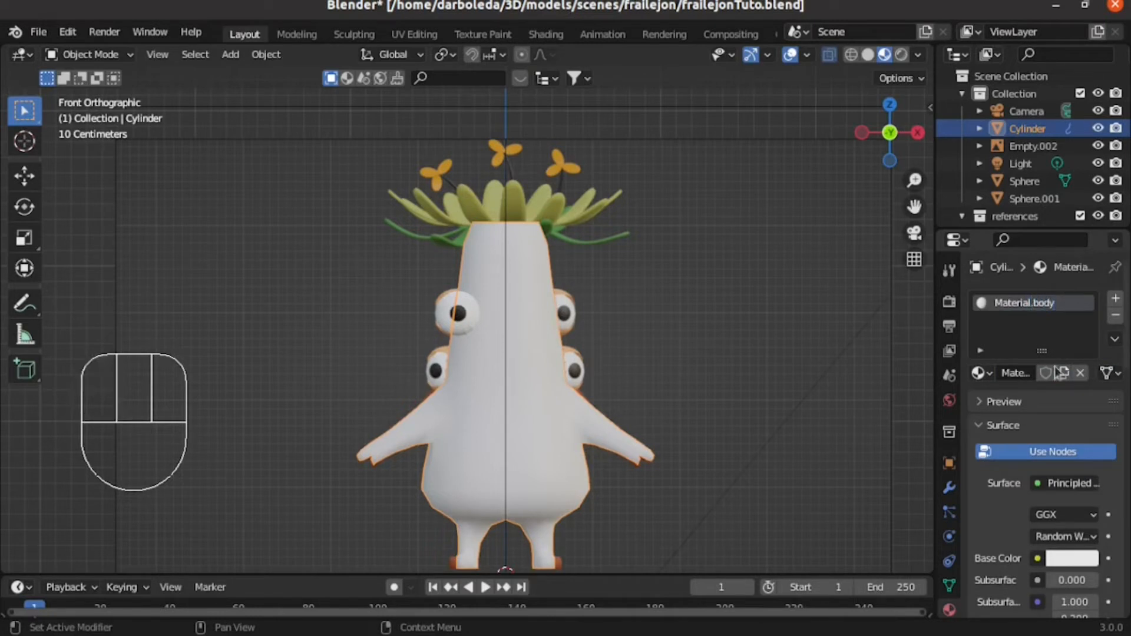
Step: Set the base color of Material.body to a dark orange and display the model in Material Preview shading
left_click(852, 53)
left_click(868, 54)
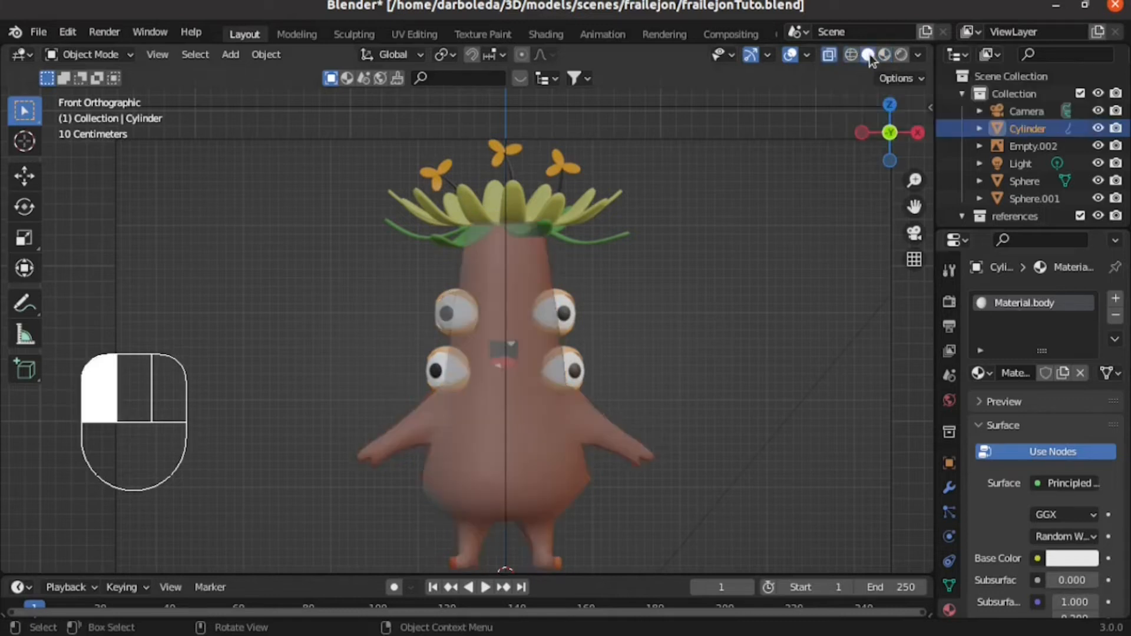
left_click(1072, 559)
key("ctrl+v")
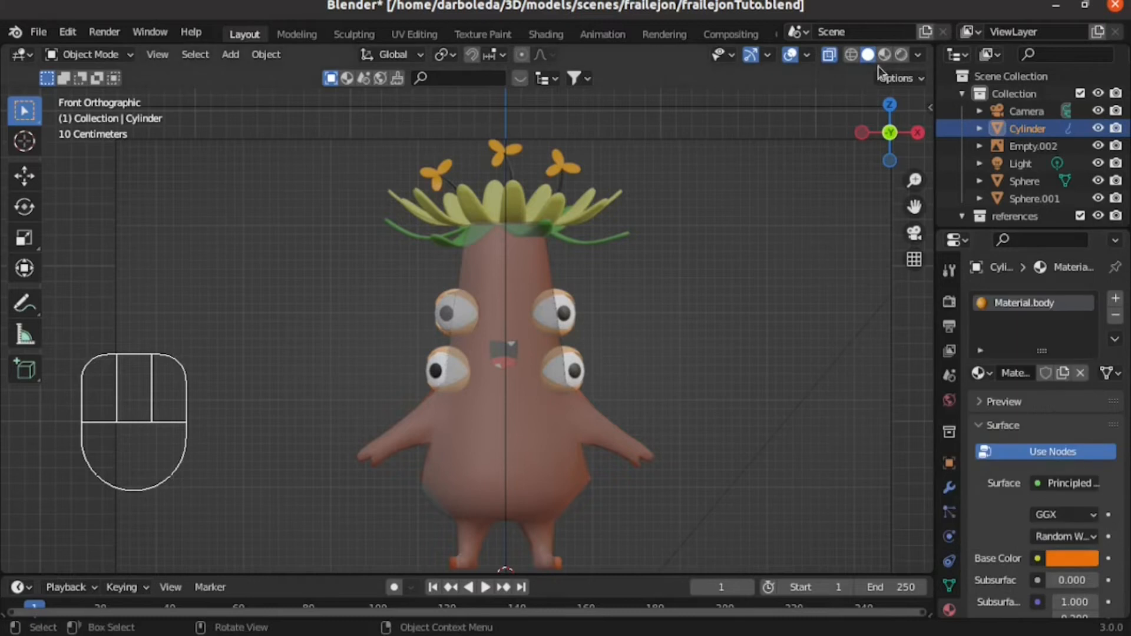
left_click(884, 54)
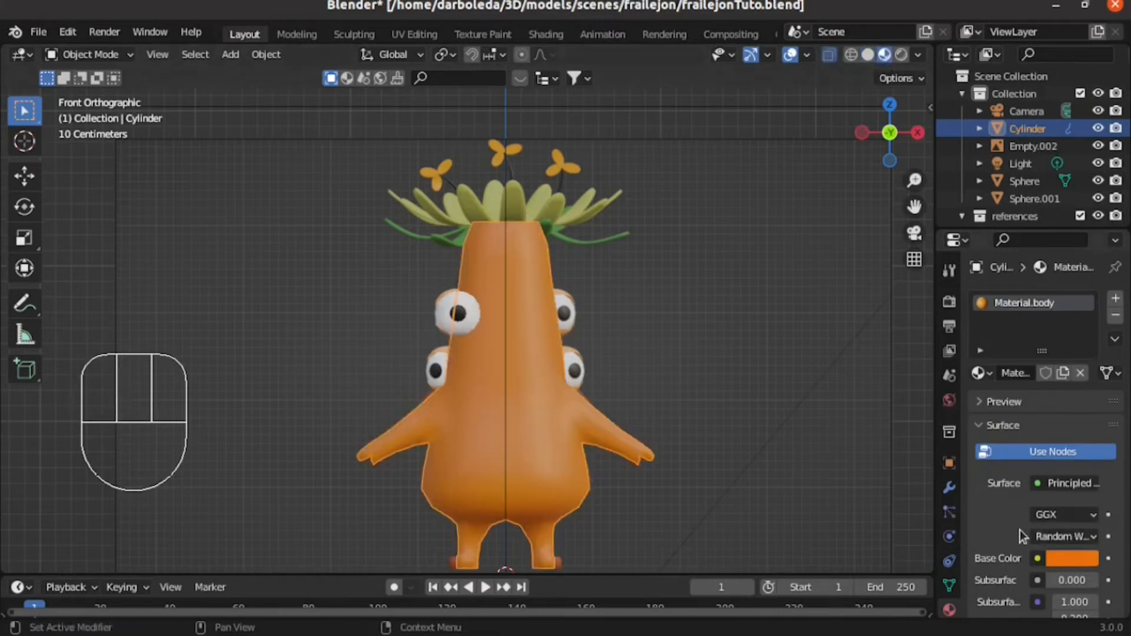
scroll(1020, 530, "down", 5)
left_click(1069, 418)
key("ctrl+v")
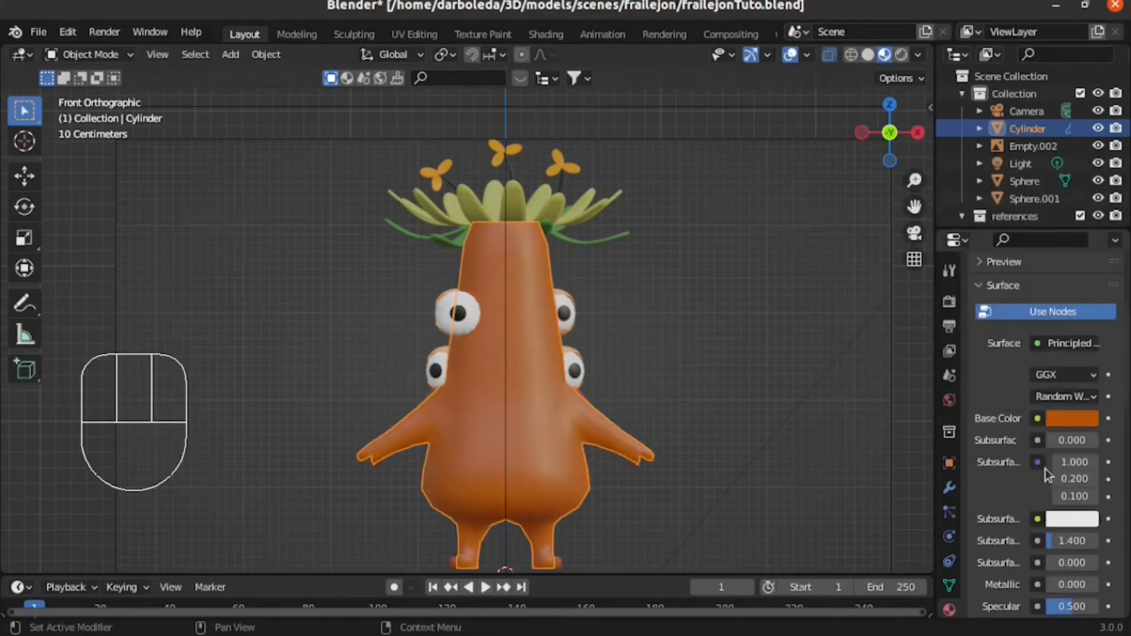
Step: Lower the specular of Material.body to 0.189 and darken its orange base color slightly
scroll(1014, 488, "down", 3)
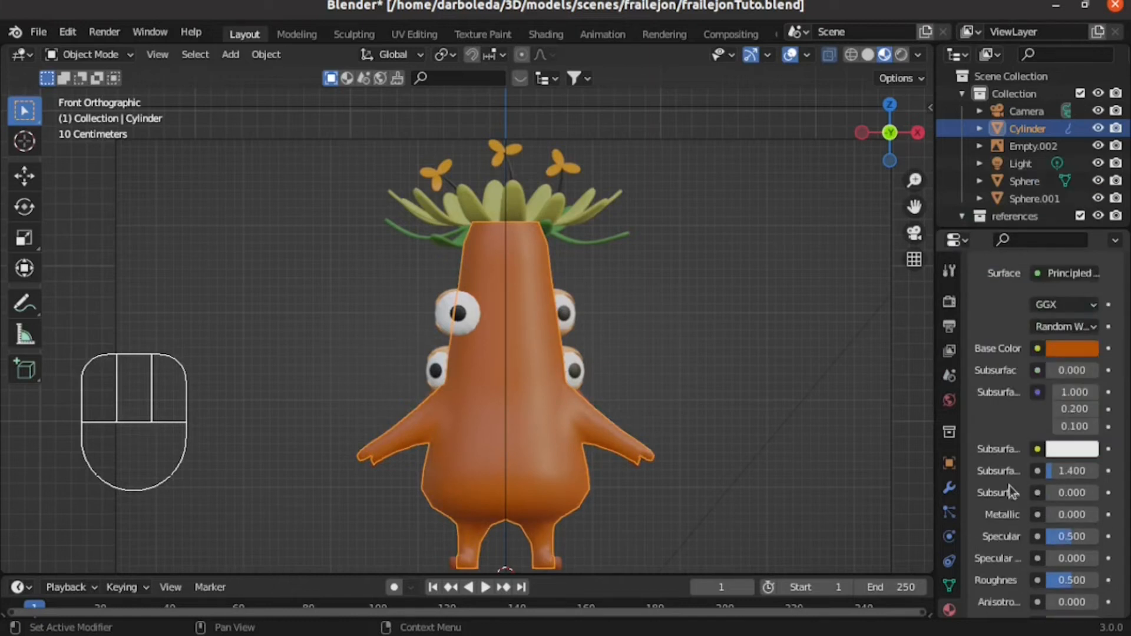
left_click_drag(1067, 535, 1054, 537)
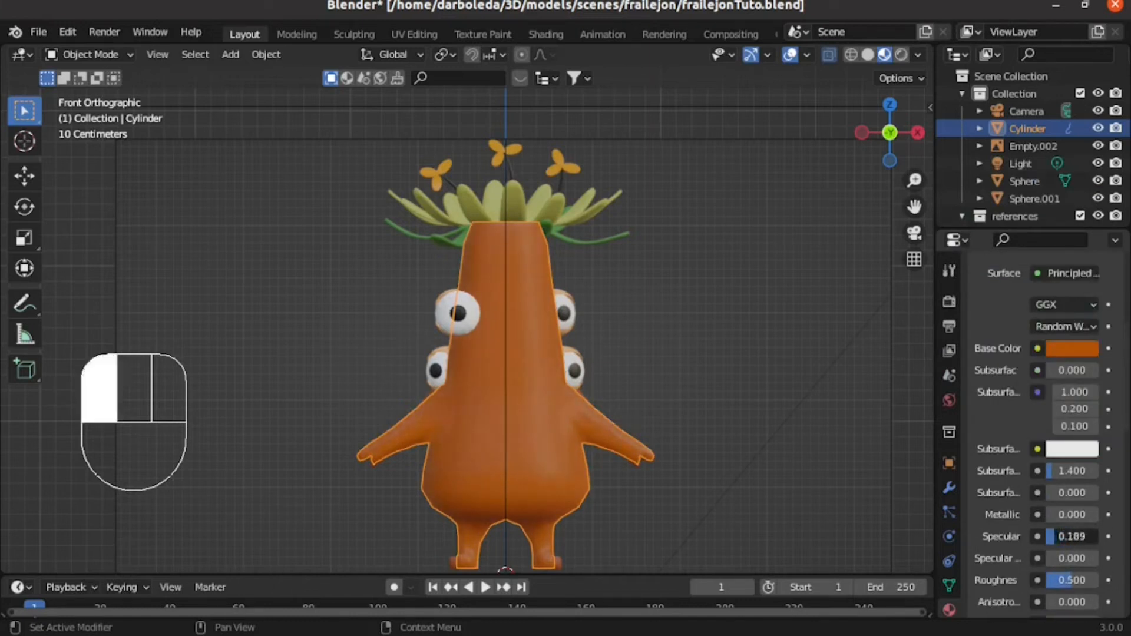
scroll(682, 353, "down", 3)
middle_click_drag(682, 354, 589, 424)
left_click(1073, 348)
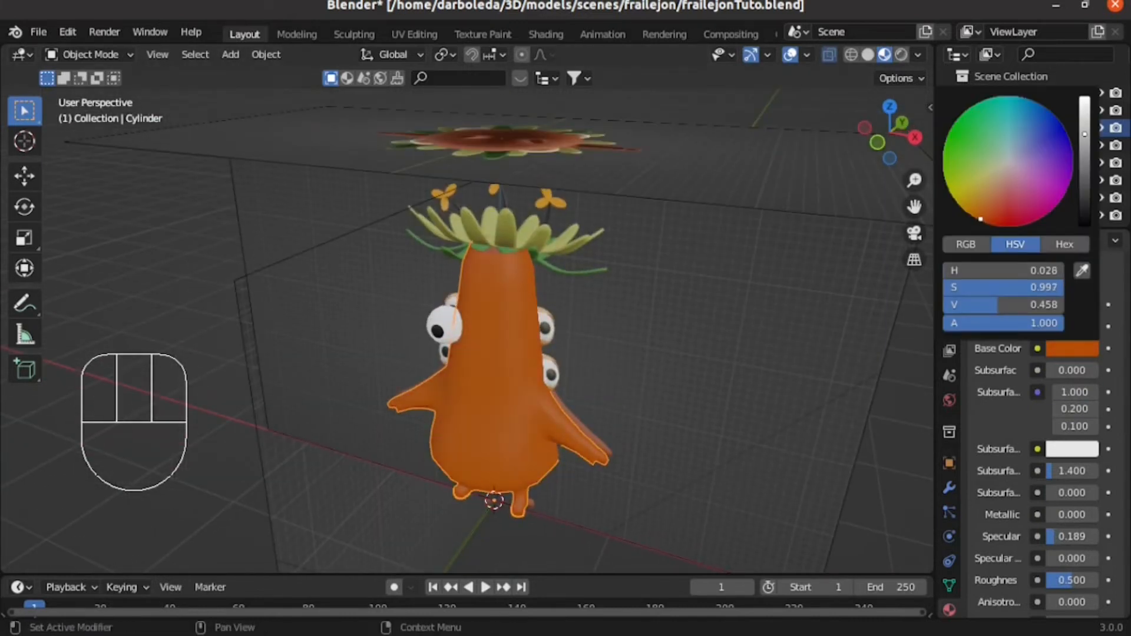
key("KP_1")
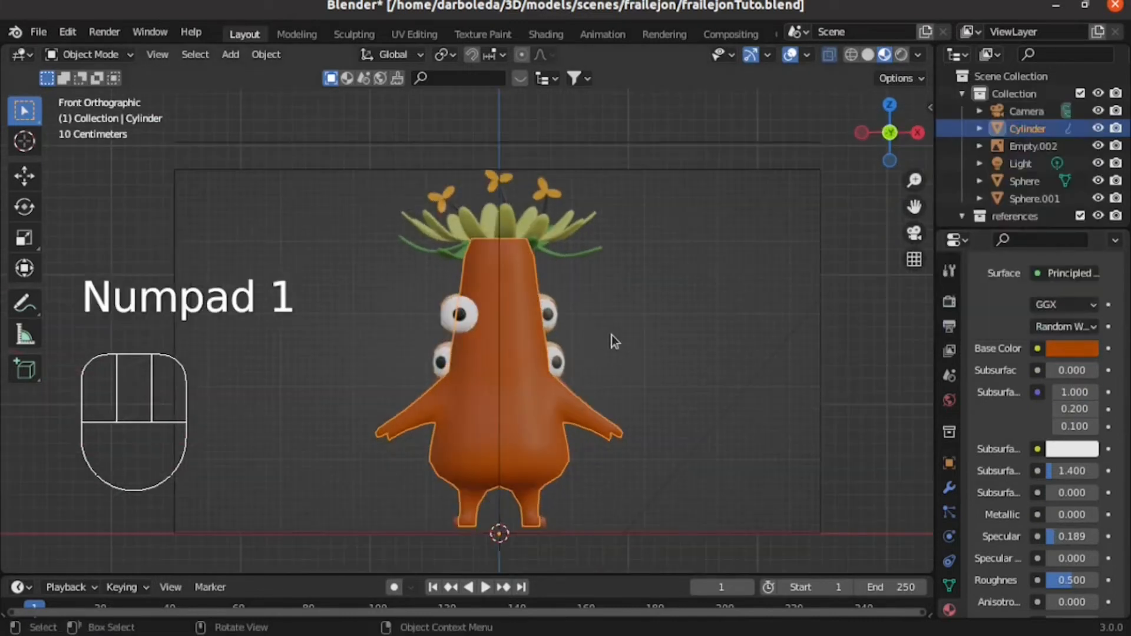
Step: Select the eye sphere in Object Mode and apply all its transforms
scroll(610, 347, "up", 4)
key("Tab")
key("Tab")
left_click(438, 310)
key("ctrl+a")
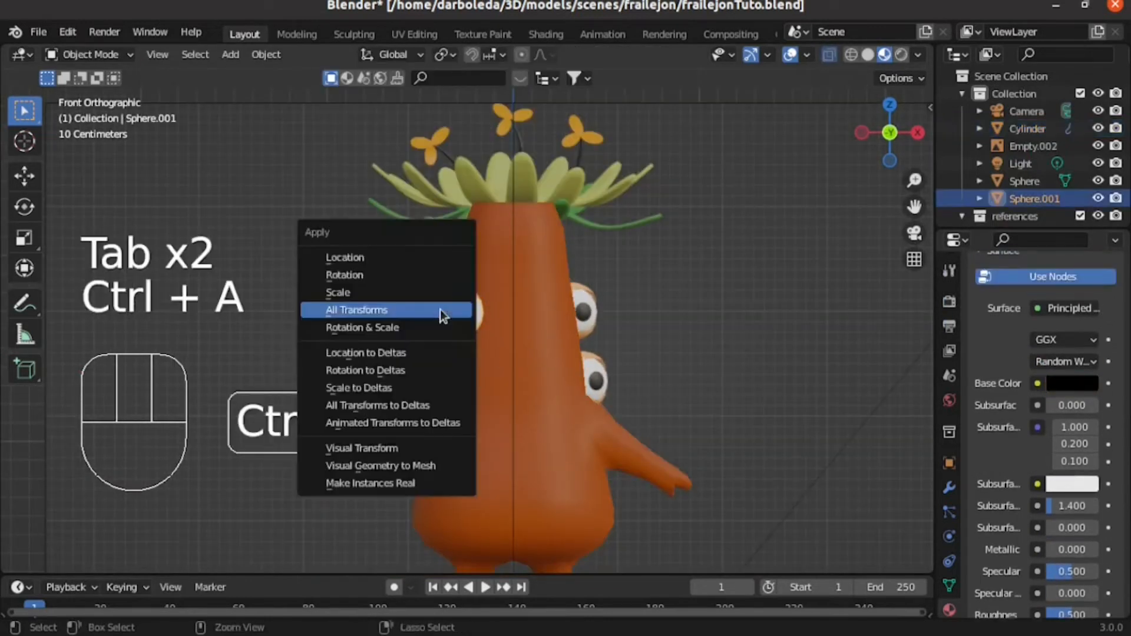
left_click(440, 310)
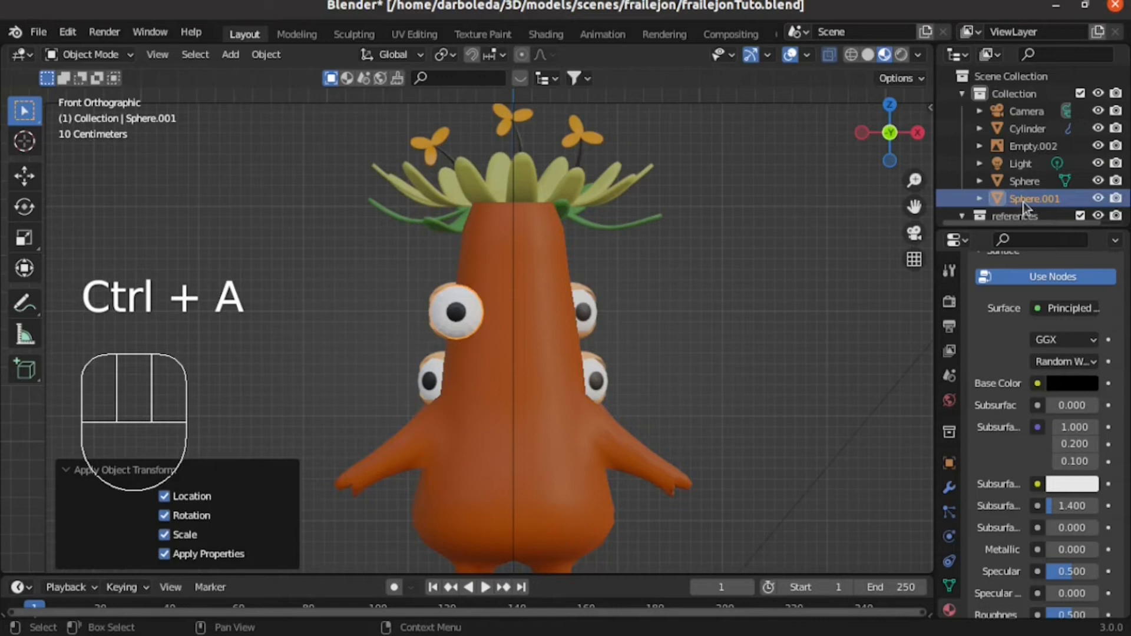
Step: Switch to wireframe shading to inspect the leftover Sphere object and delete it from the scene
left_click(1026, 181)
key("period")
left_click(589, 298)
key("shift+z")
middle_click_drag(589, 365, 611, 281)
scroll(611, 281, "down", 5)
key("Tab")
right_click(1013, 186)
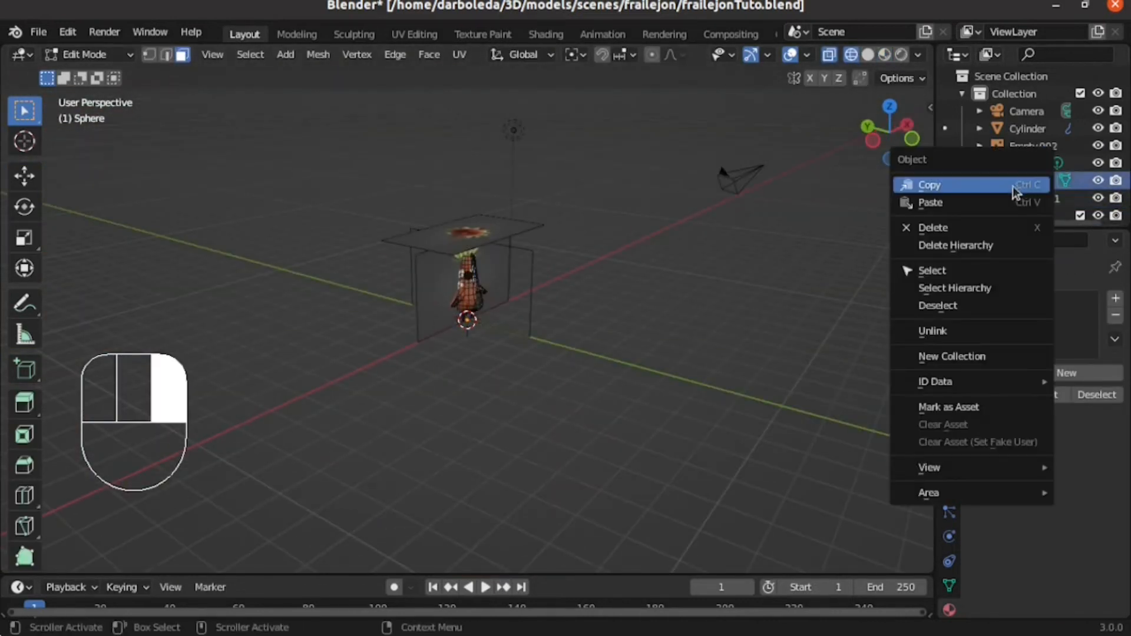
left_click(971, 228)
scroll(574, 376, "up", 6)
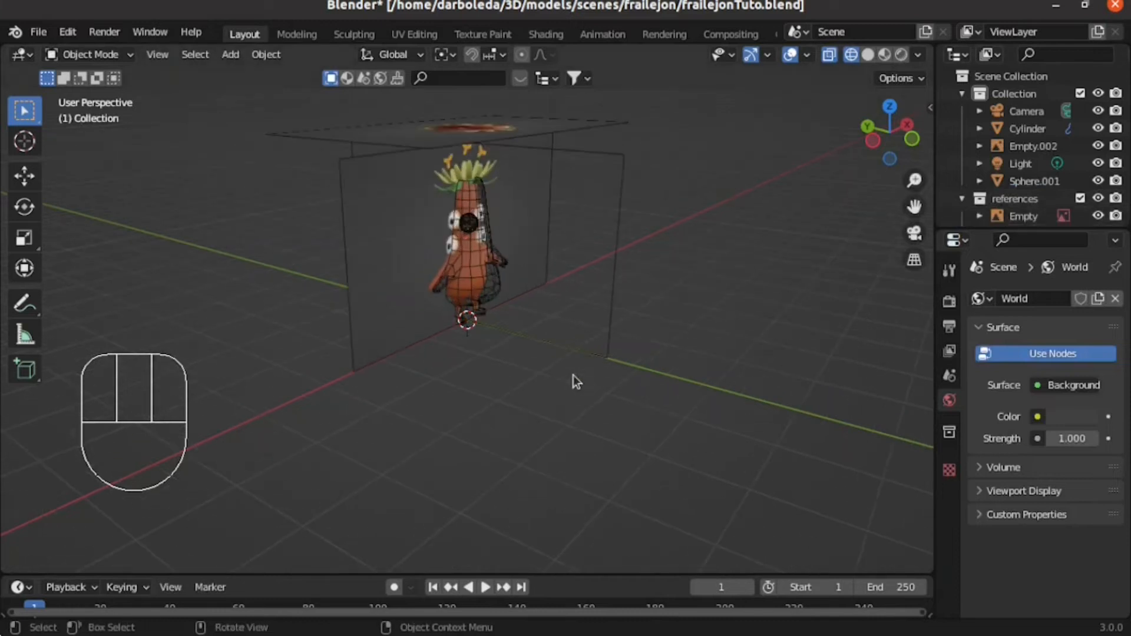
Step: Select the eye object Sphere.001 and select all of its faces in Edit Mode
left_click(1038, 186)
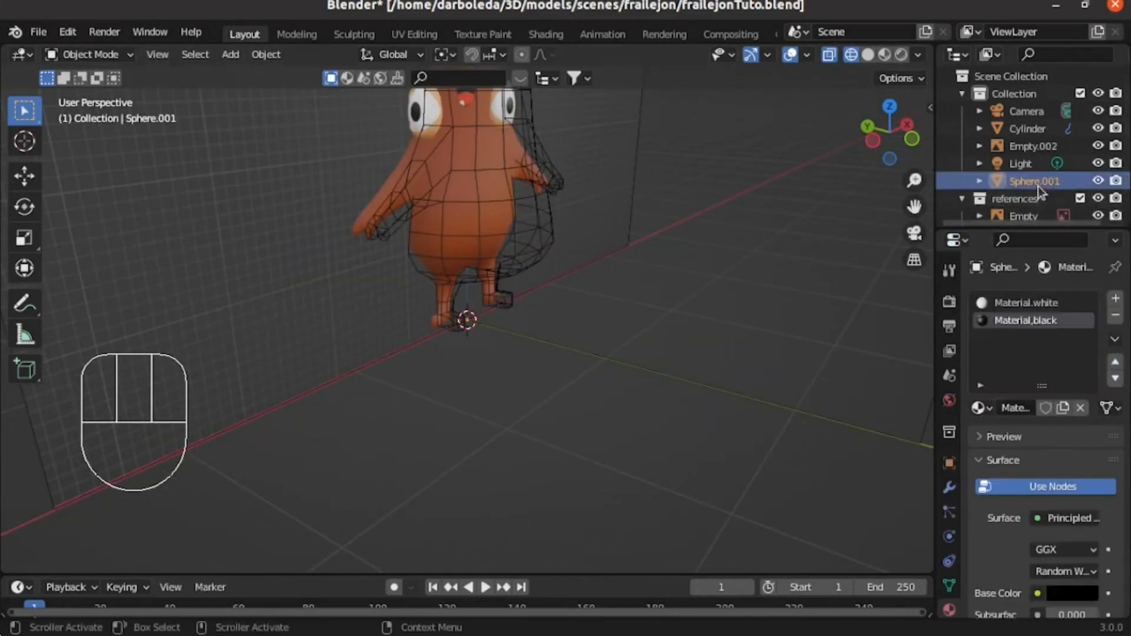
scroll(669, 256, "down", 3)
key("a")
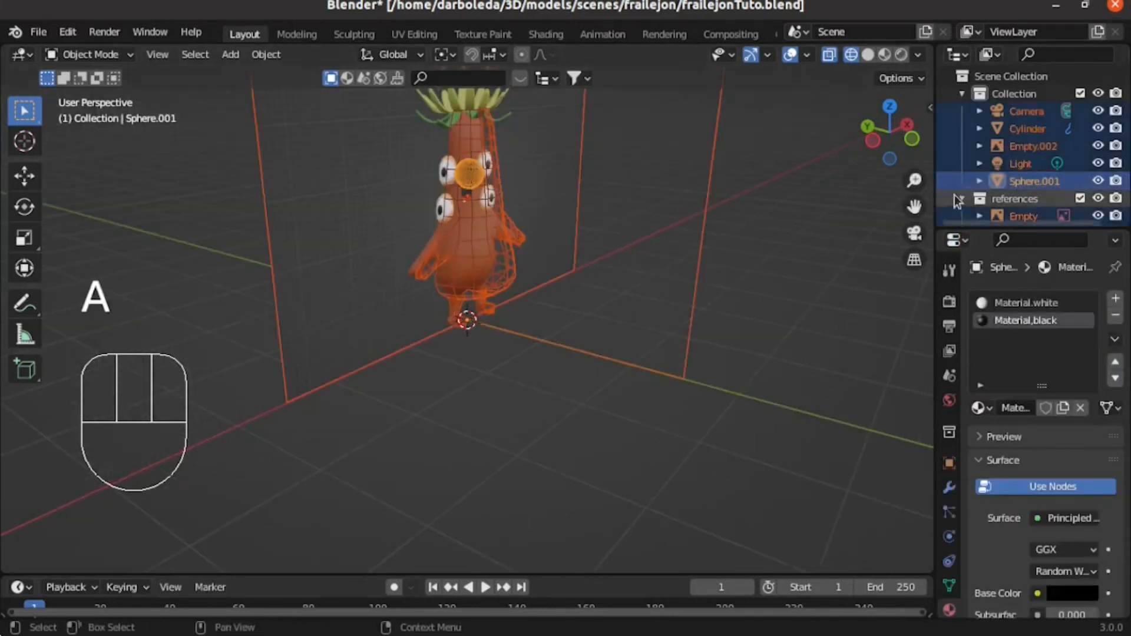
left_click(1031, 179)
key("Tab")
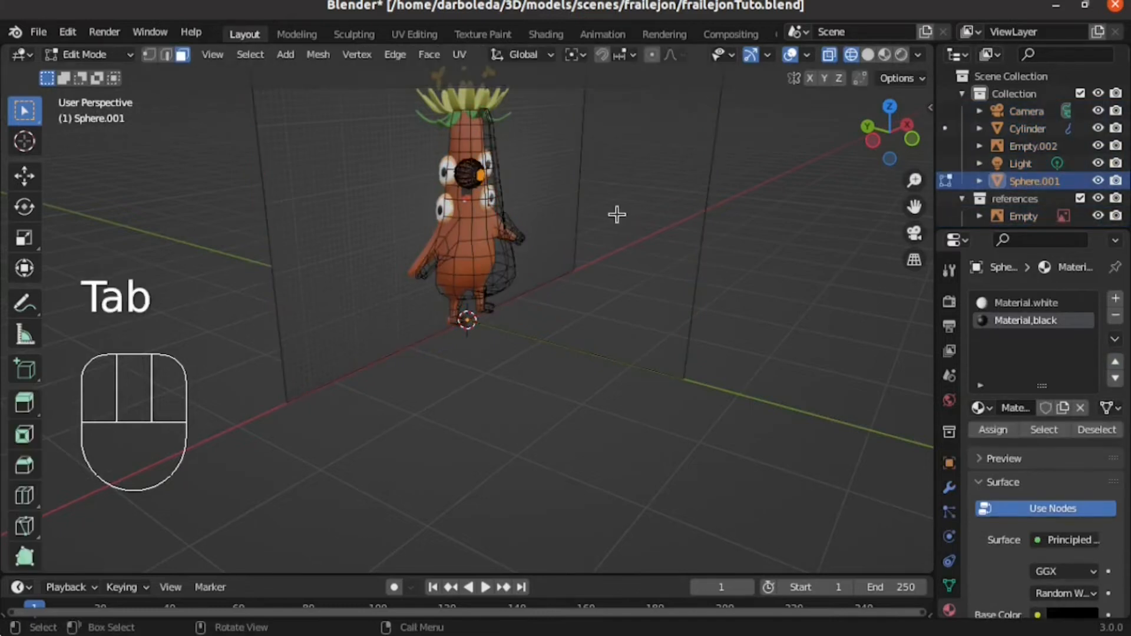
key("a")
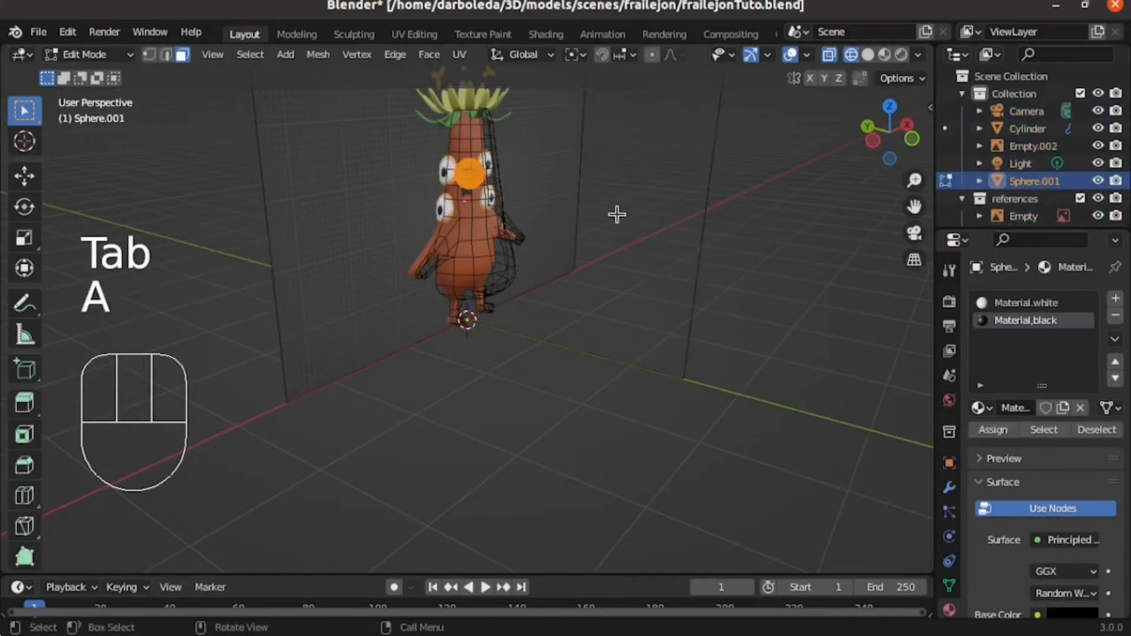
Step: Rename the eye object Sphere.eye and return to Object Mode
double_click(1046, 183)
type("eye")
key("Return")
key("Tab")
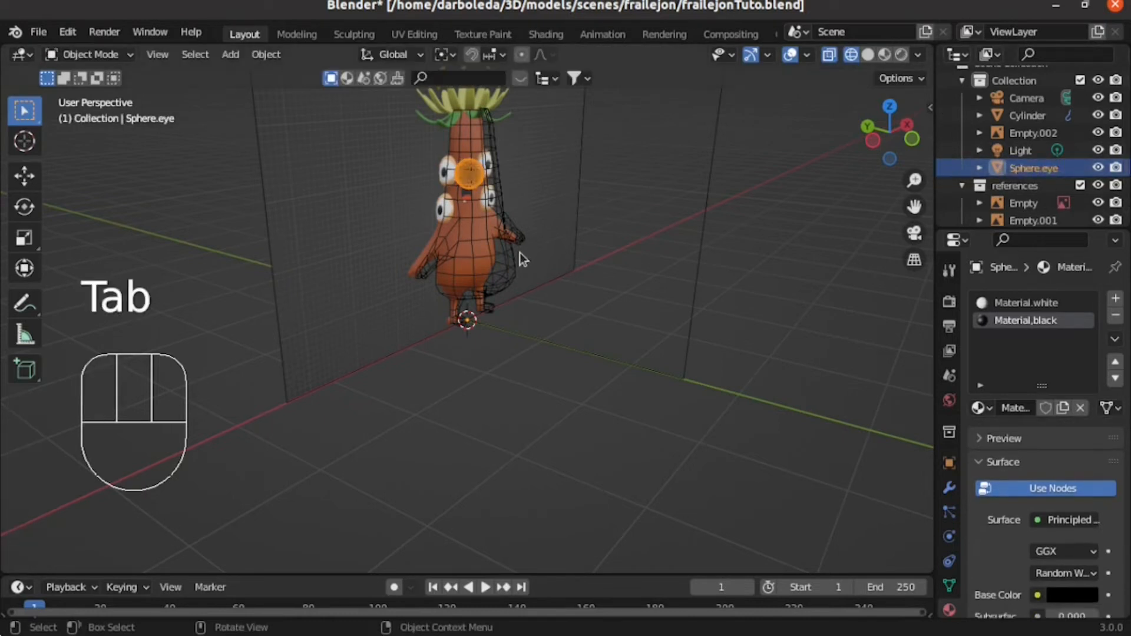
Step: Show the character from the front in Material Preview shading, with the eye in Object Mode
key("KP_1")
key("Tab")
scroll(487, 218, "up", 4)
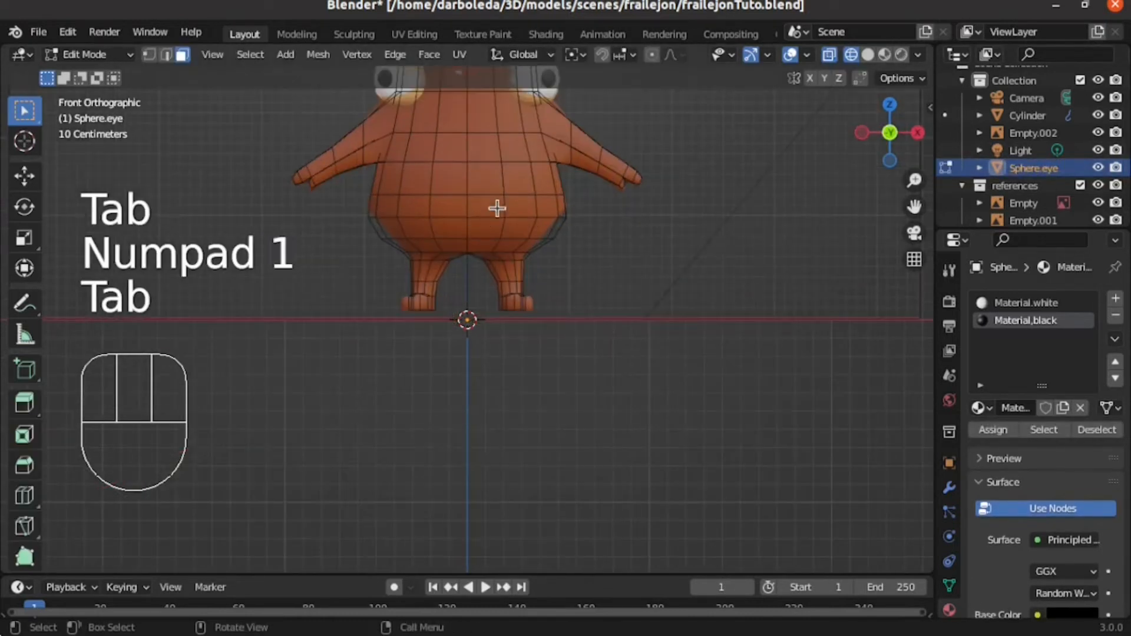
middle_click_drag(487, 218, 542, 479, "shift")
scroll(573, 366, "down", 3)
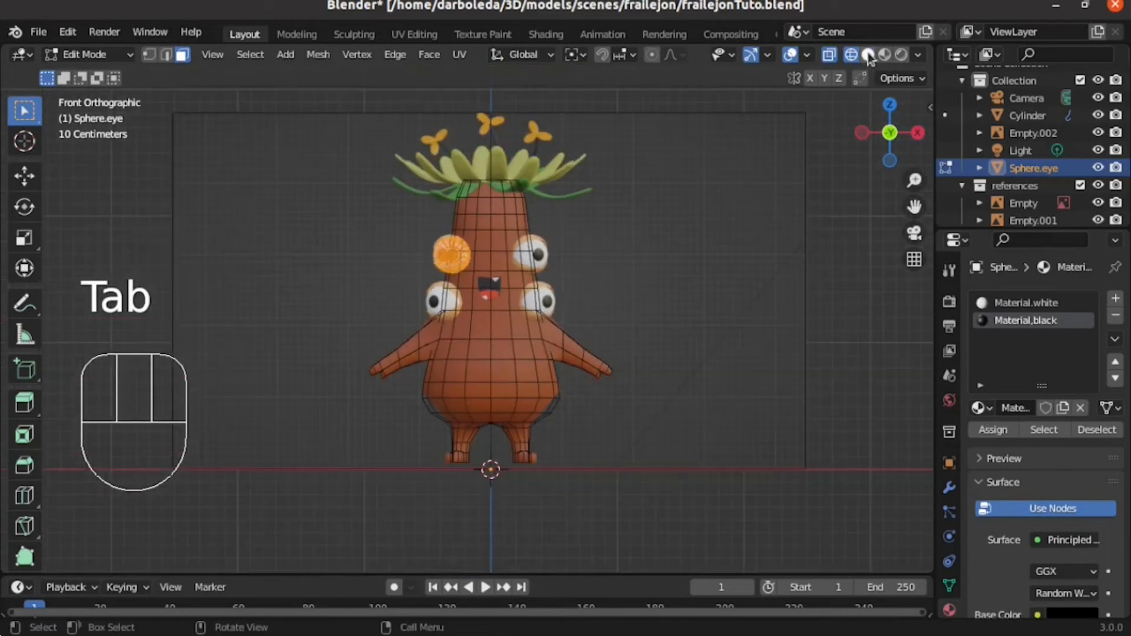
left_click(868, 54)
scroll(565, 235, "down", 3)
left_click(883, 56)
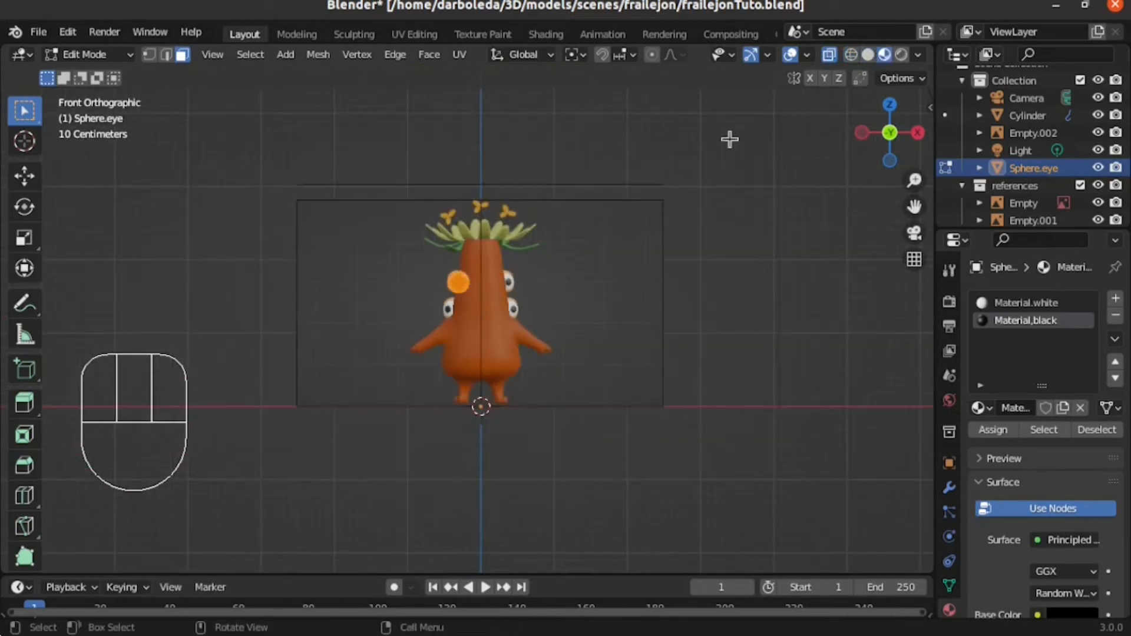
scroll(589, 265, "up", 3)
key("Tab")
scroll(701, 297, "up", 3)
scroll(648, 271, "down", 4)
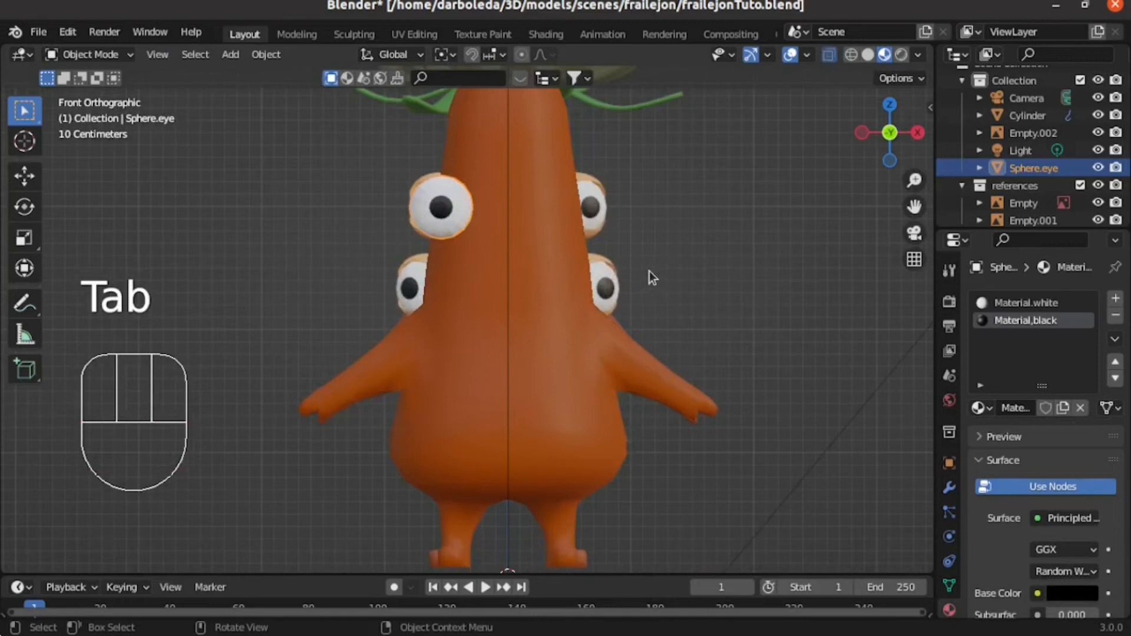
scroll(503, 281, "up", 2)
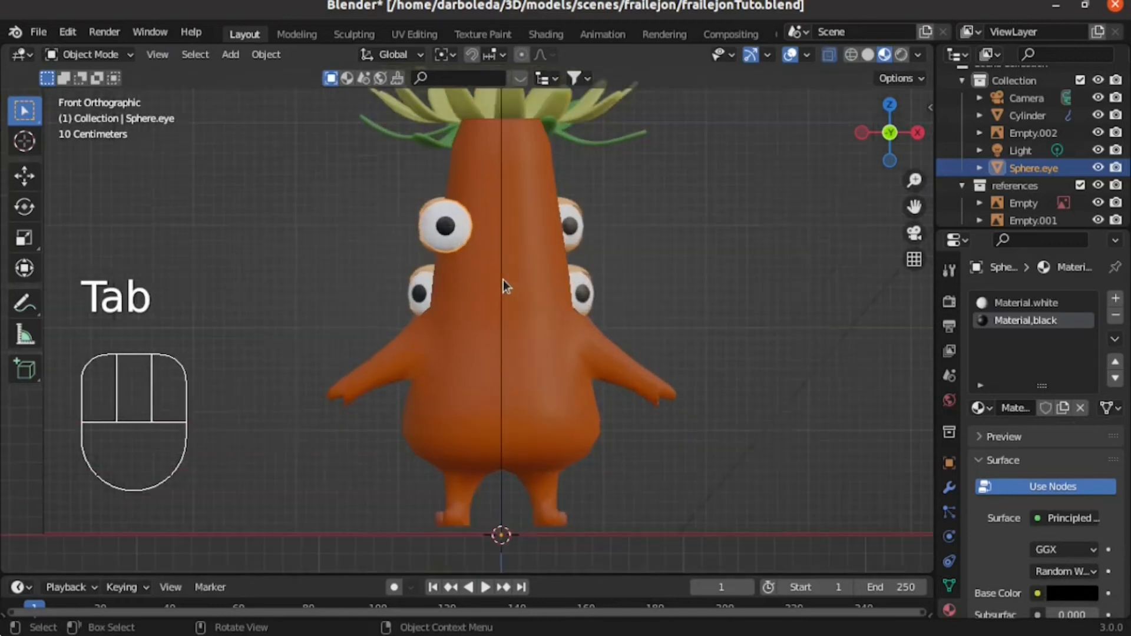
Step: Apply all transforms to the eye and add a Mirror modifier on the X axis
key("ctrl+a")
left_click(458, 239)
left_click(949, 488)
left_click(1090, 302)
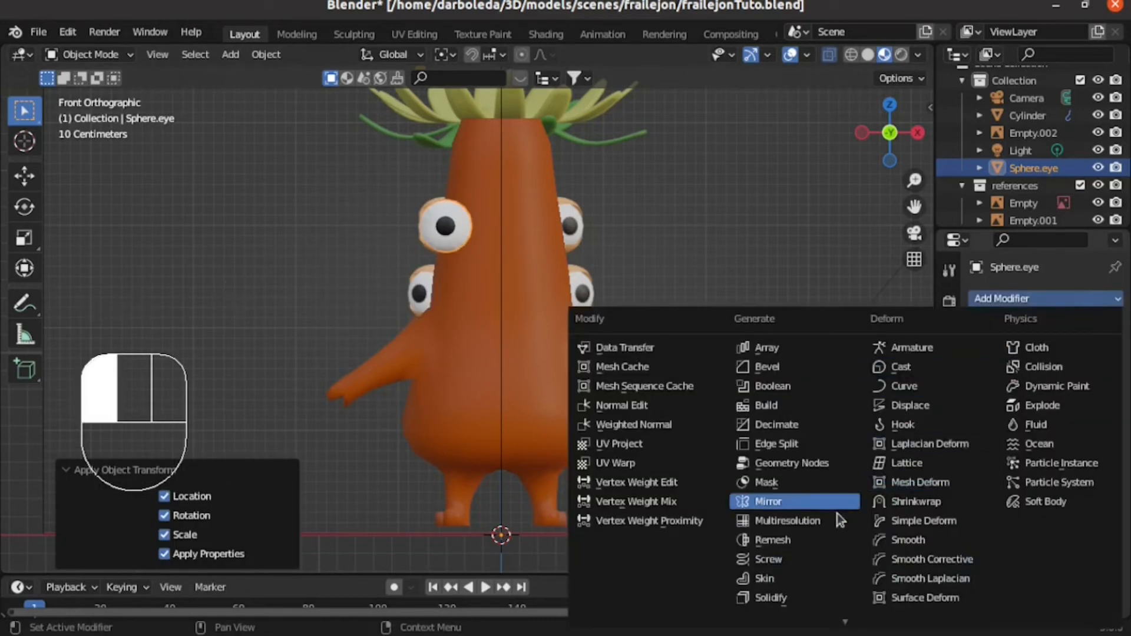
left_click(813, 502)
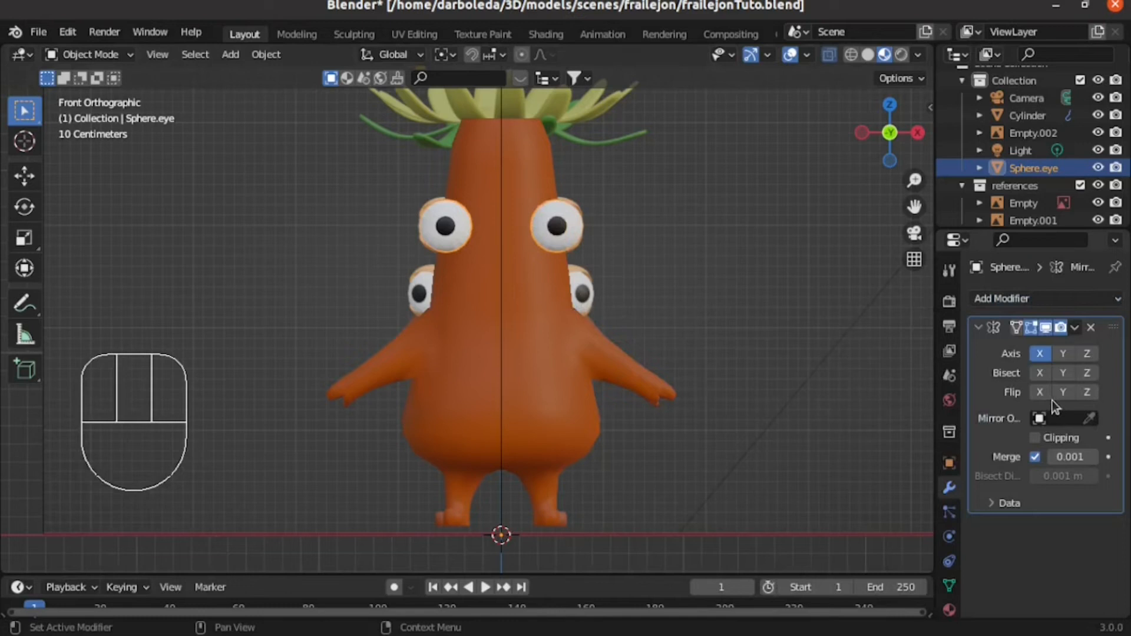
left_click(975, 328)
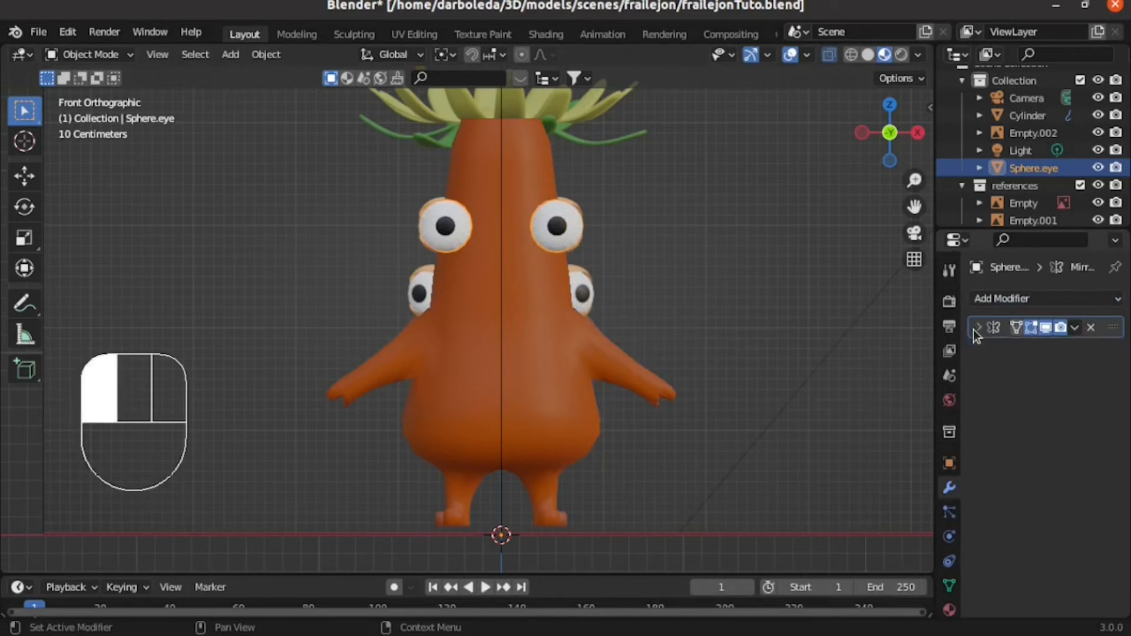
Step: Temporarily exclude the references collection to examine the body and mirrored eyes from several angles, ending in front view with the references restored
scroll(600, 295, "down", 3)
mouse_move(615, 281)
middle_mouse_down()
mouse_move(517, 315)
mouse_move(441, 311)
mouse_move(614, 277)
middle_mouse_up()
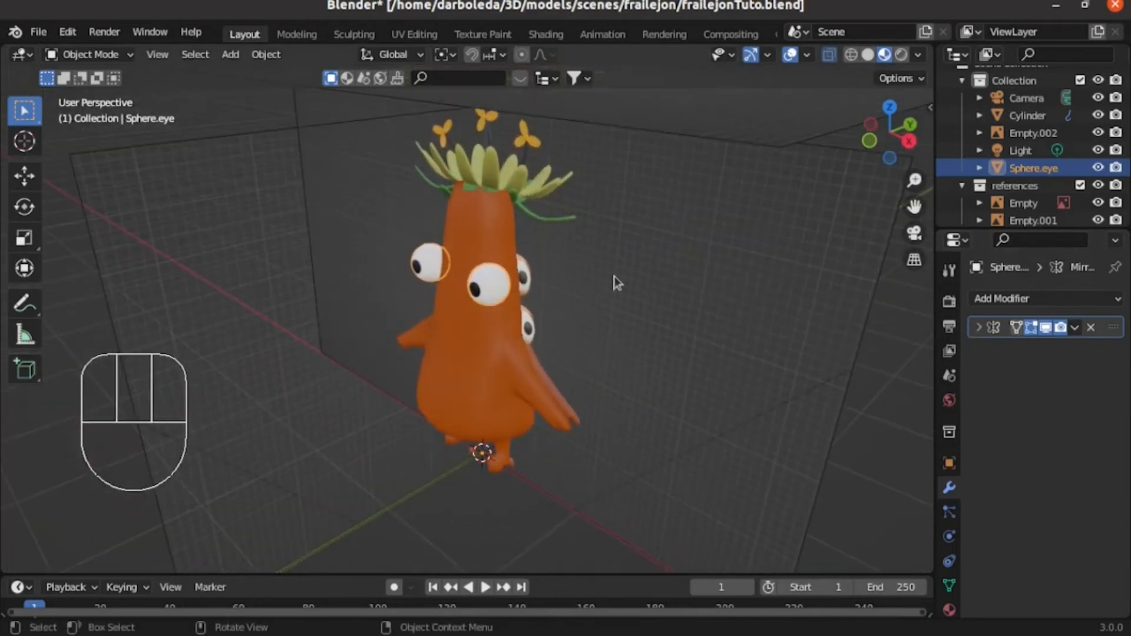
left_click(1081, 185)
middle_click_drag(518, 334, 698, 292)
middle_click_drag(618, 268, 511, 261)
key("KP_1")
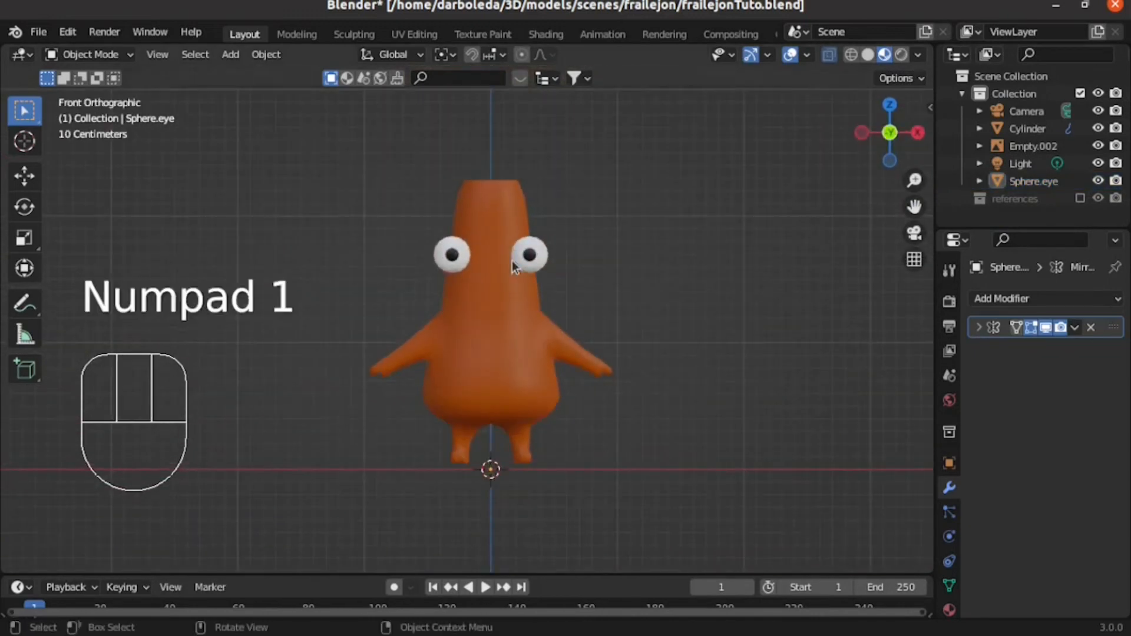
scroll(545, 366, "up", 2)
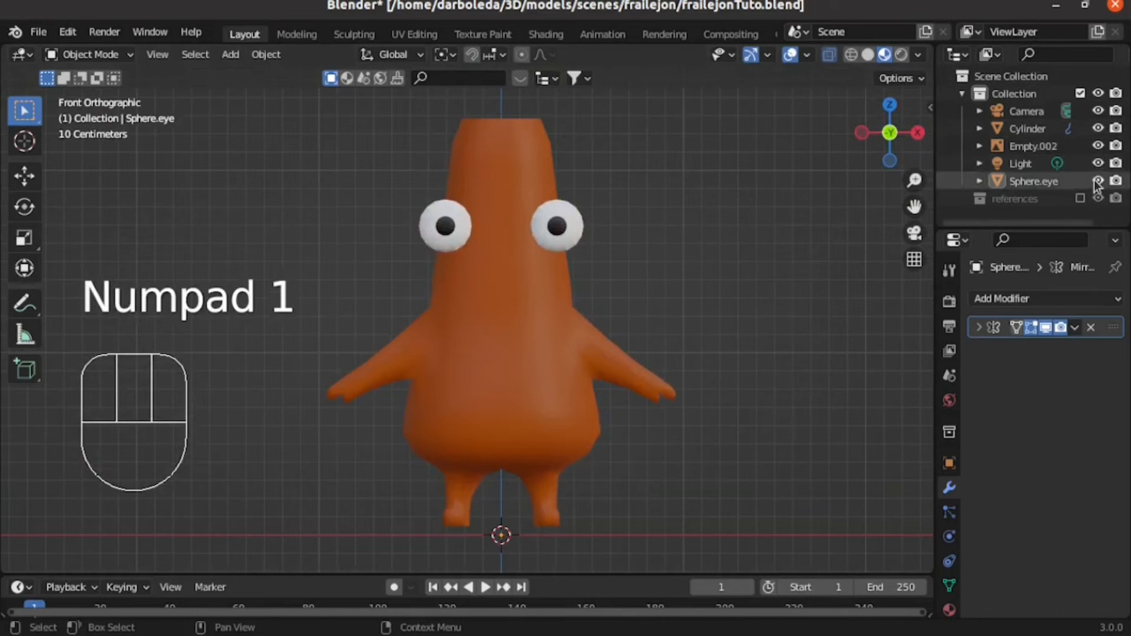
left_click(1080, 199)
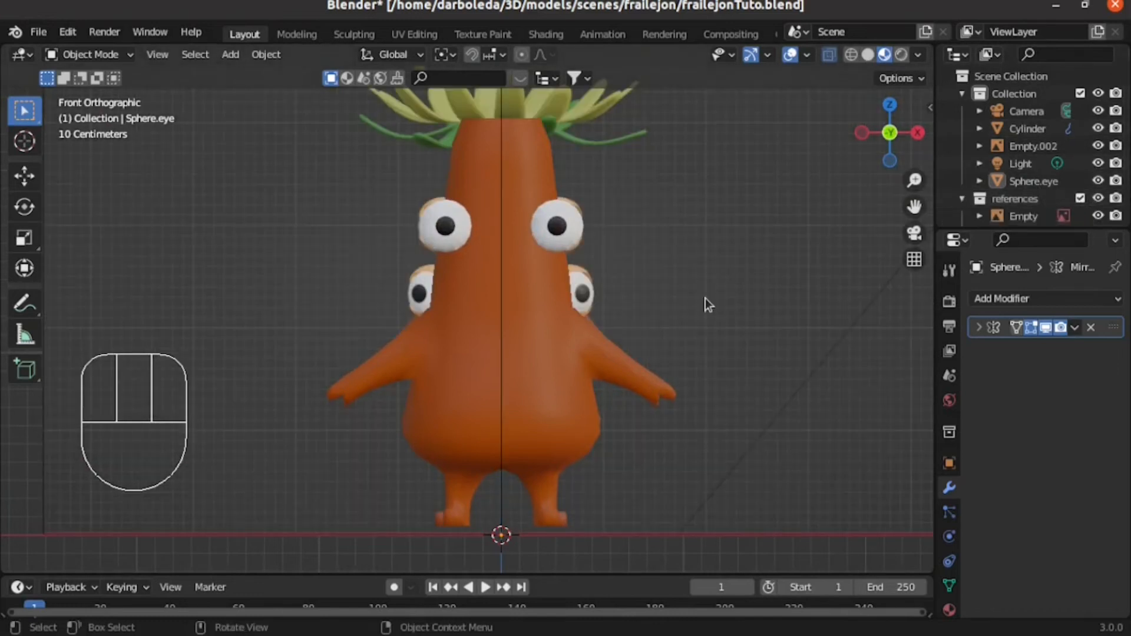
Step: Duplicate the mirrored eyes and move the copy about 0.37 m down along Z to the height of the reference's lower eyes
left_click(432, 239)
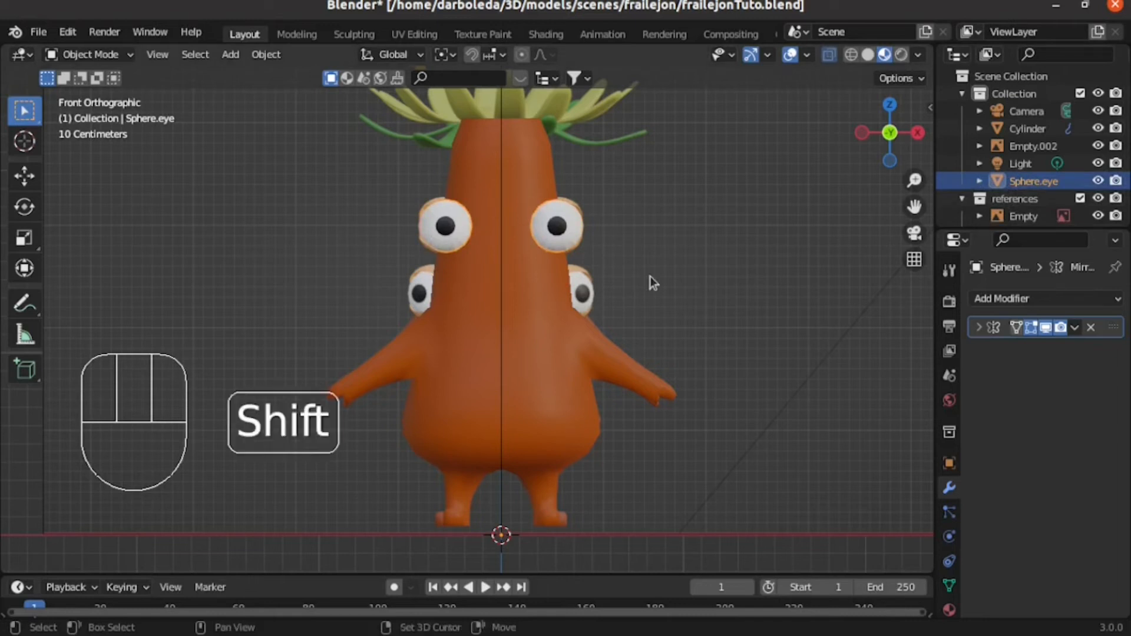
key("shift+d")
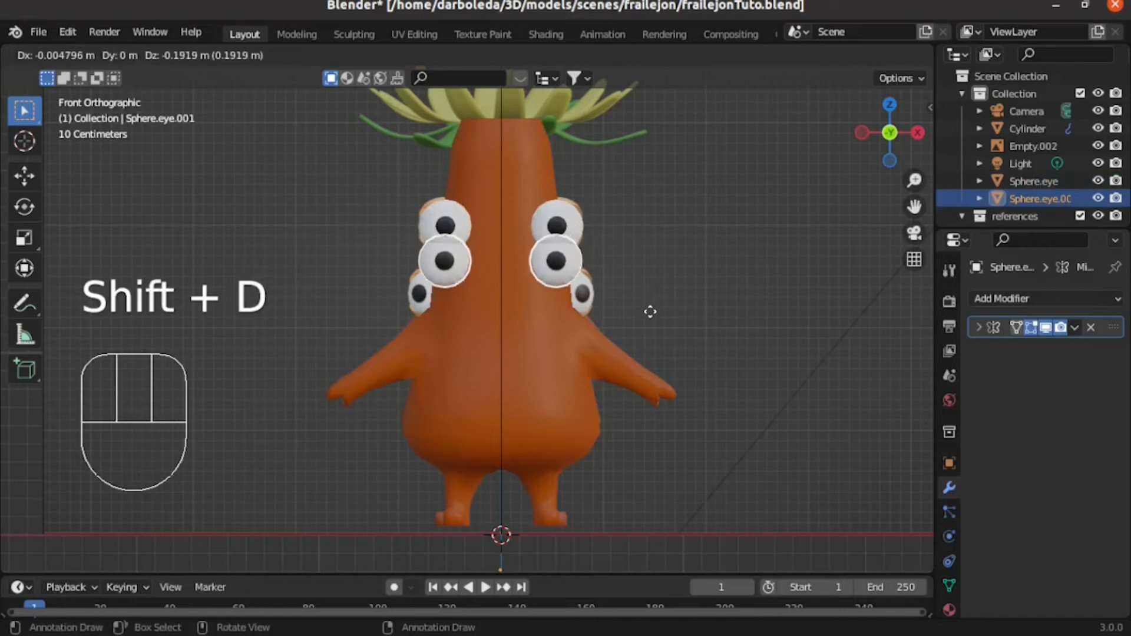
key("z")
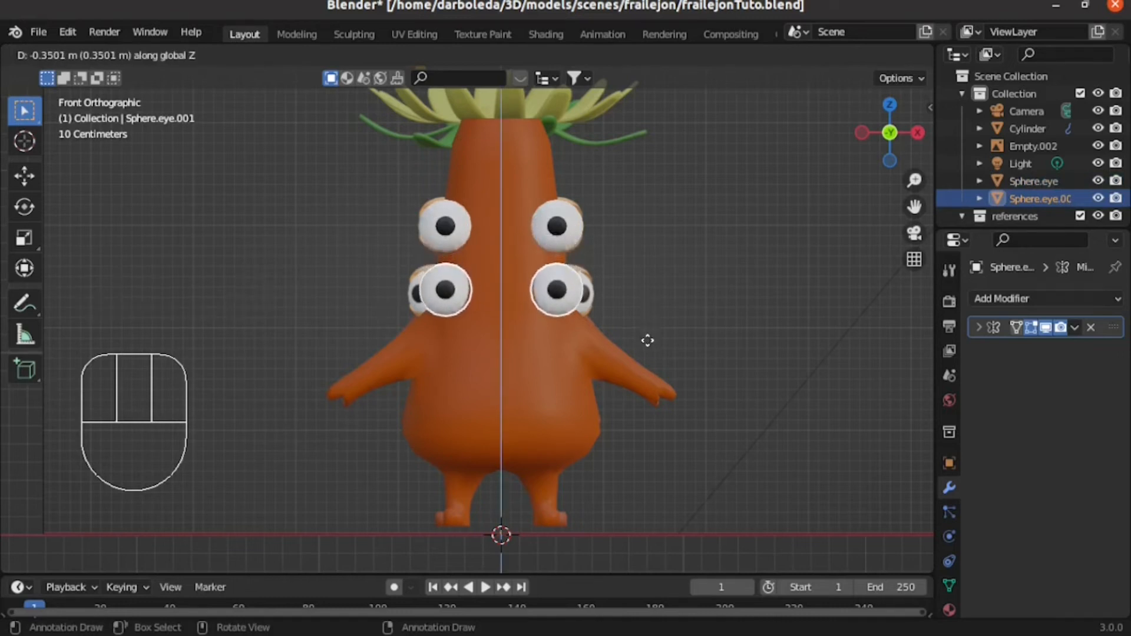
left_click(648, 350)
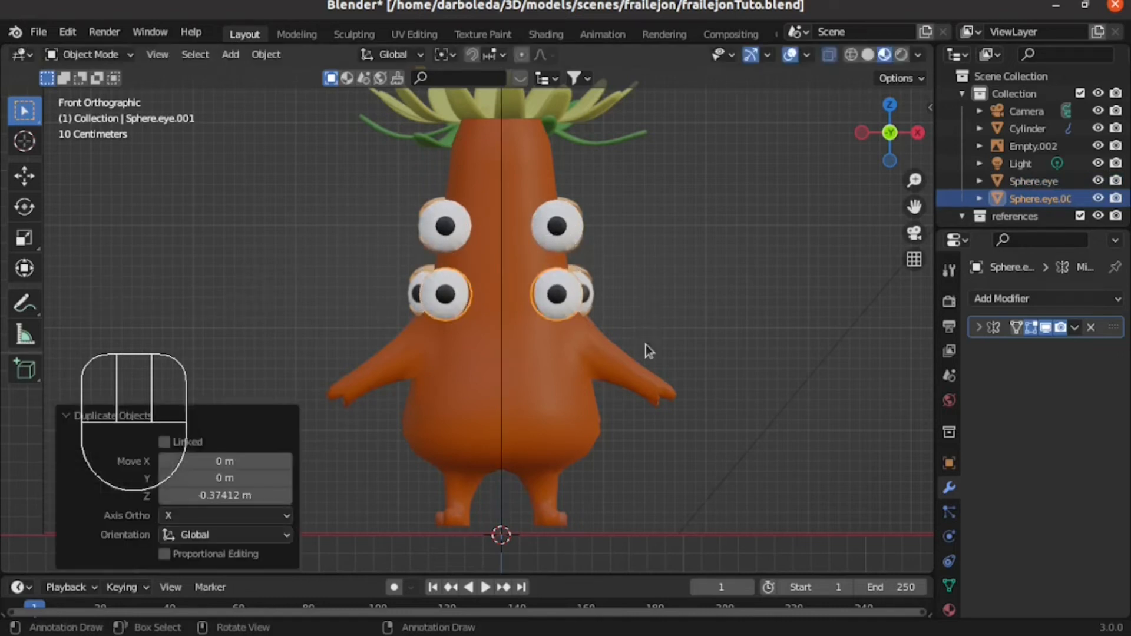
key("s")
key("x")
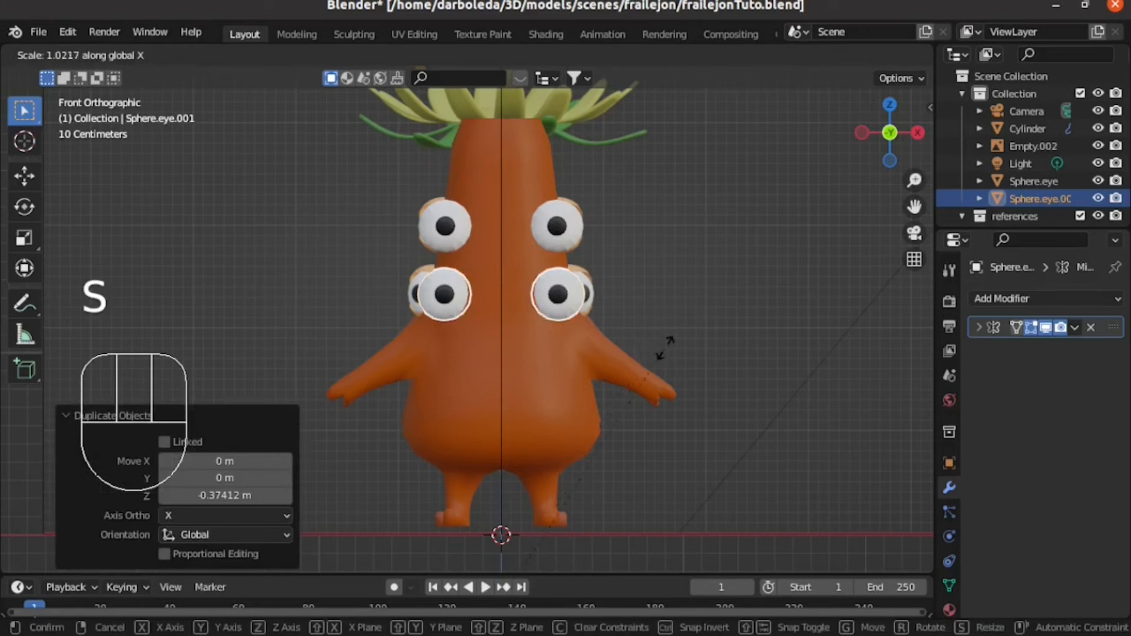
left_click(697, 345)
key("ctrl+z")
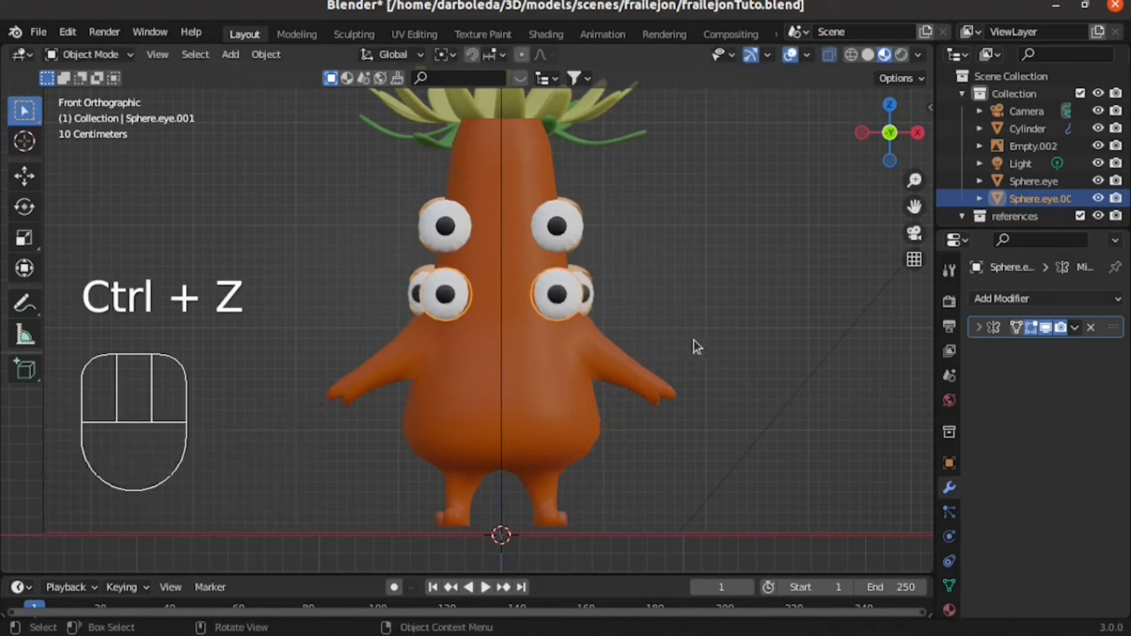
Step: Set the lower eye's origin to its geometry and remove its Mirror modifier
left_click(266, 54)
mouse_move(300, 92)
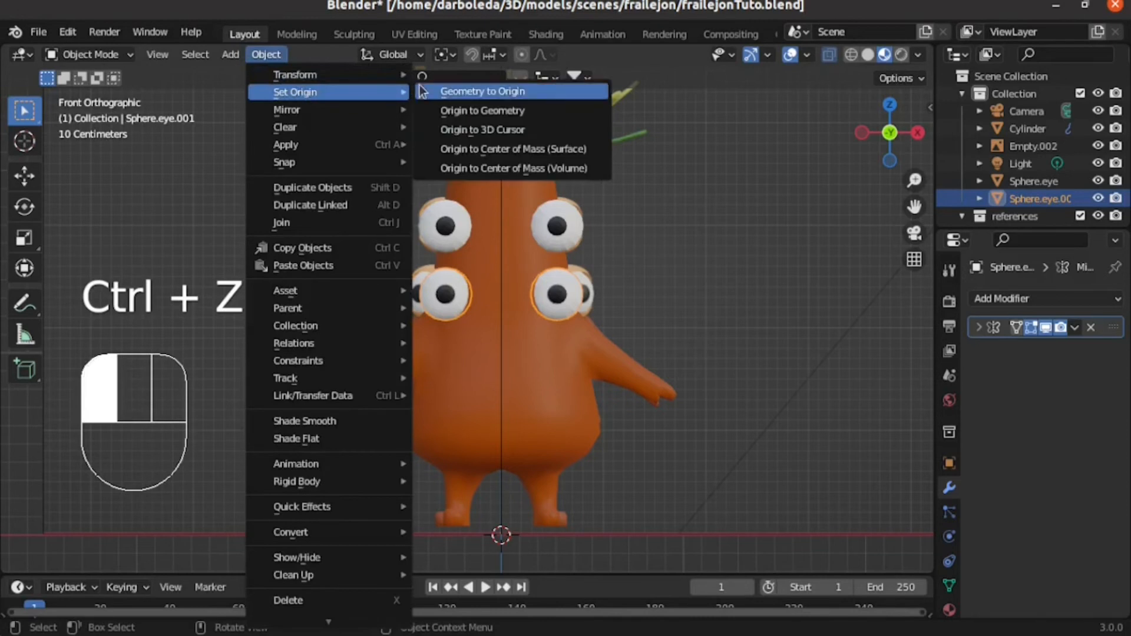
left_click(472, 110)
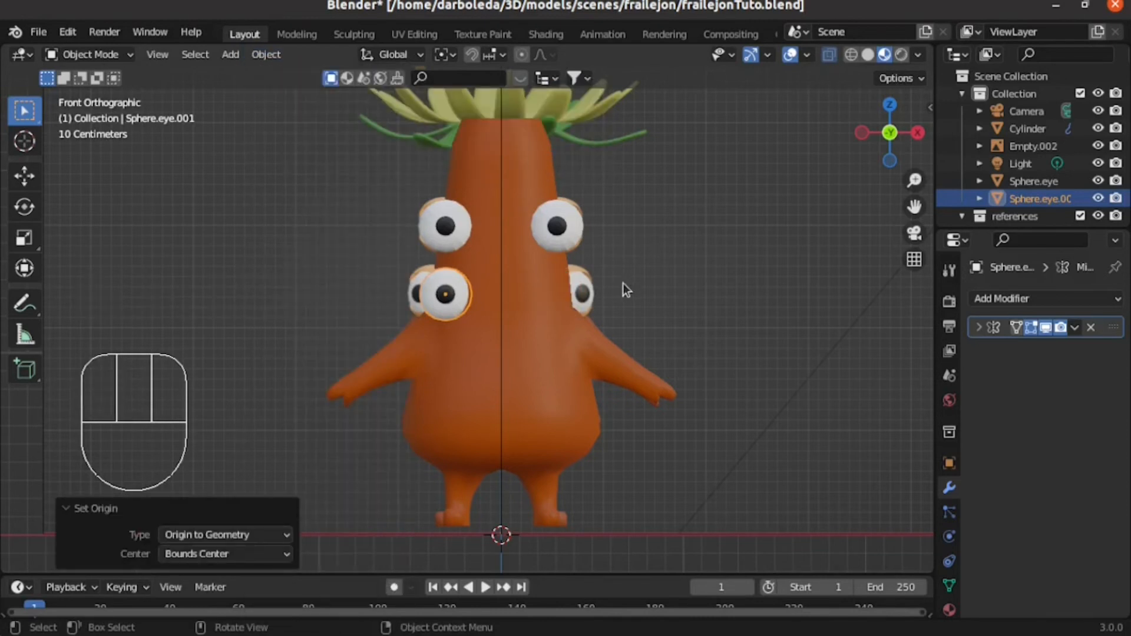
left_click(1090, 328)
key("s")
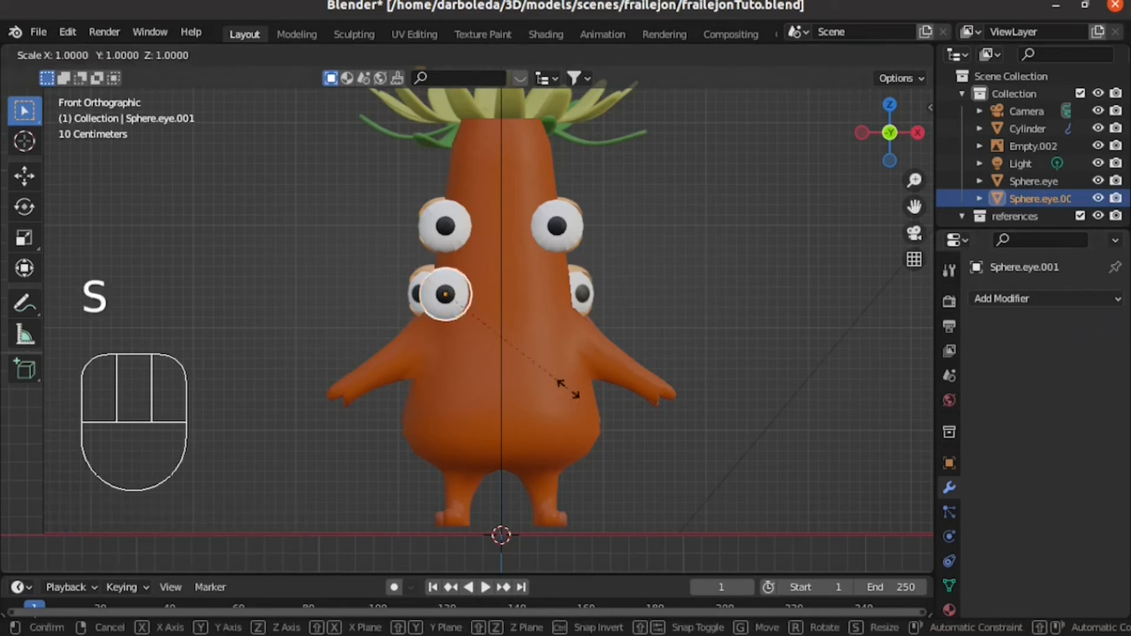
left_click(568, 388)
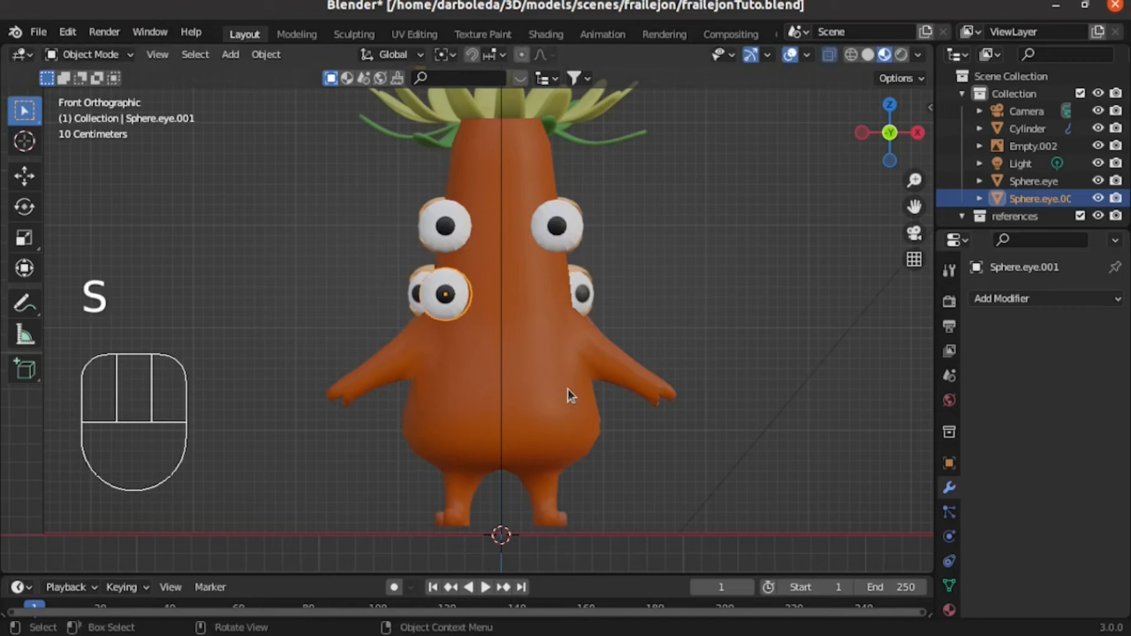
Step: Move the lower eye about 0.06 m along X, outward from the body
key("g")
key("y")
key("x")
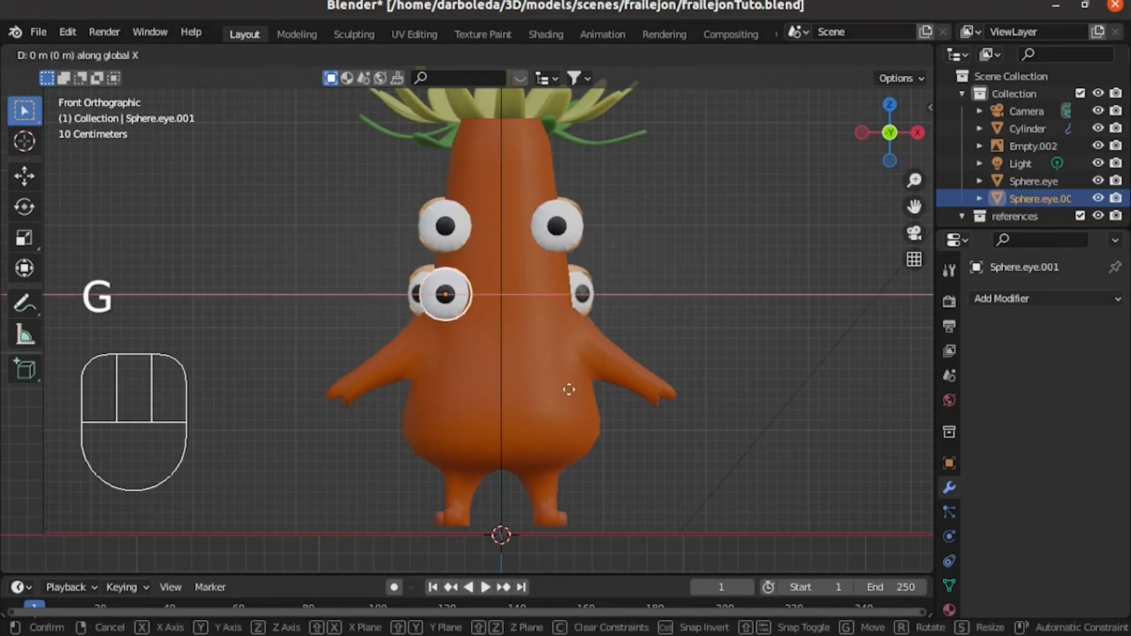
left_click(557, 390)
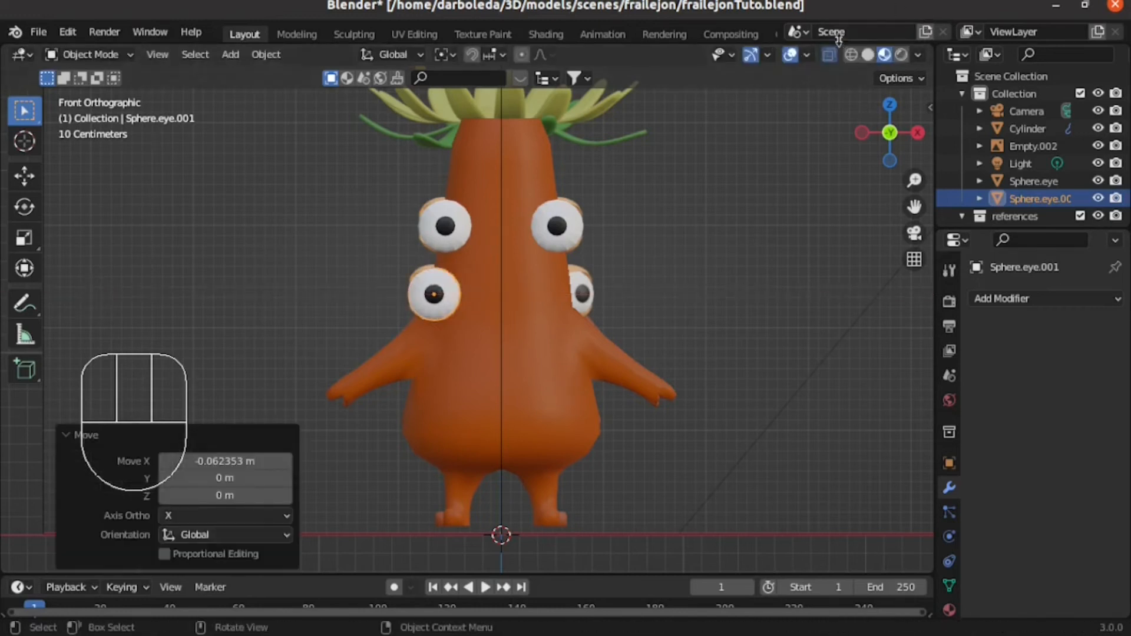
Step: Fine-tune the lower eye's position over the reference image in Wireframe shading, then return to Material Preview in front view
left_click(847, 56)
scroll(501, 306, "up", 4)
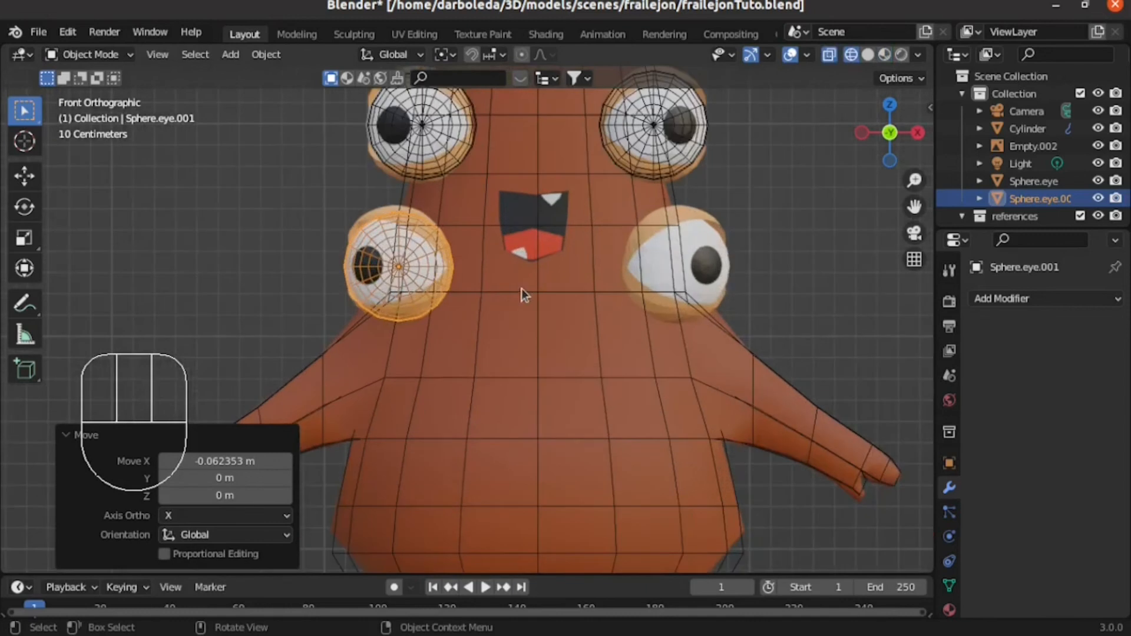
key("g")
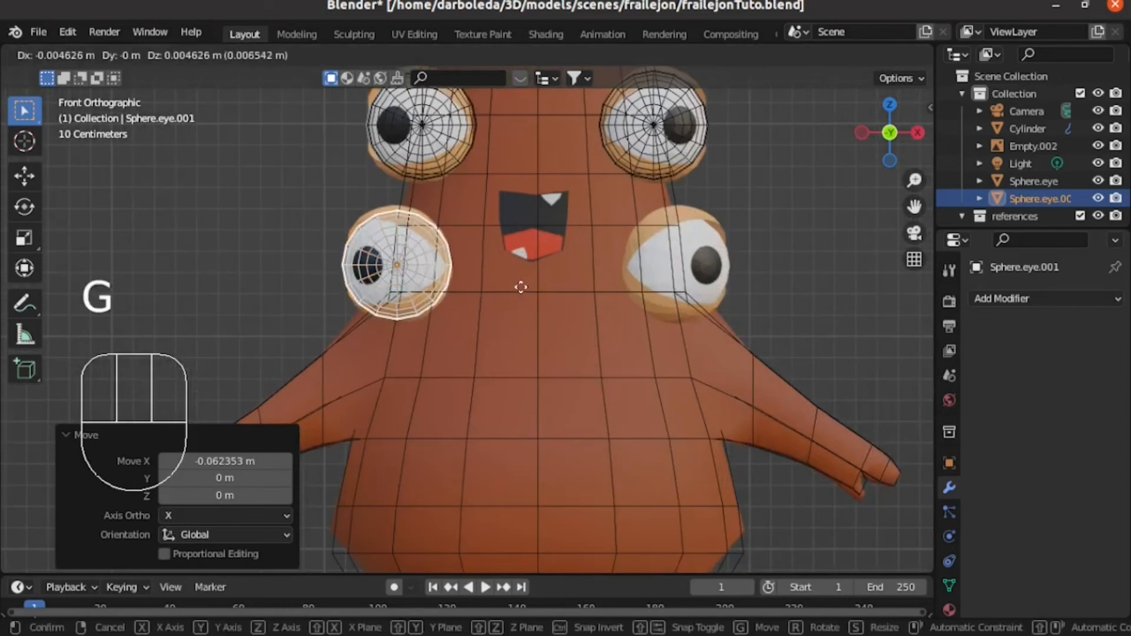
left_click(522, 283)
scroll(526, 275, "down", 4)
key("Tab")
key("KP_1")
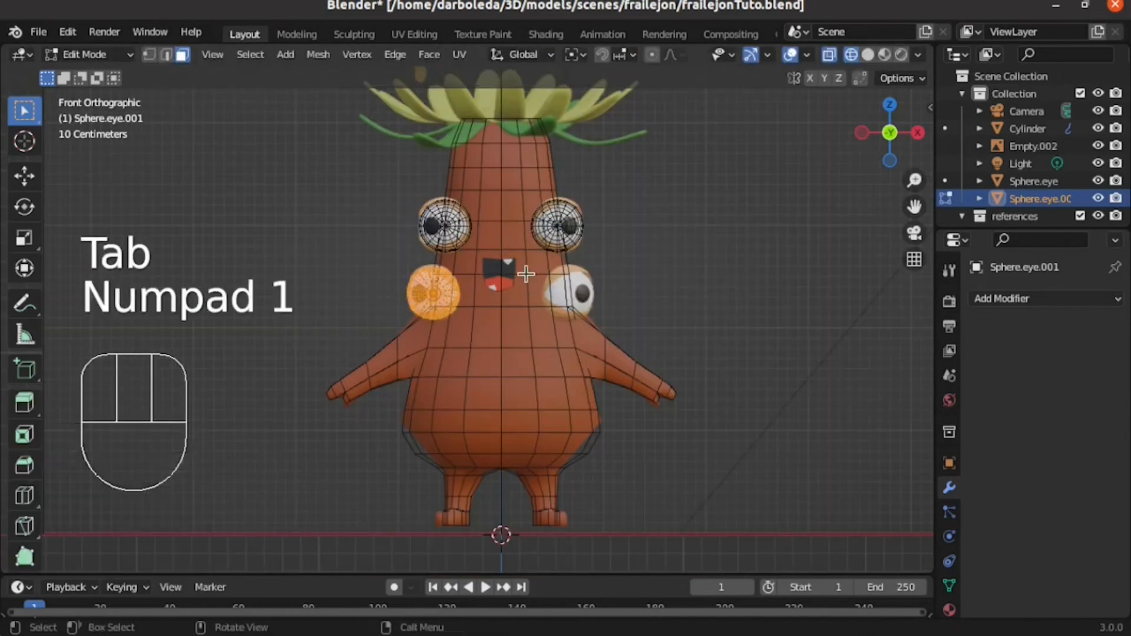
left_click(884, 55)
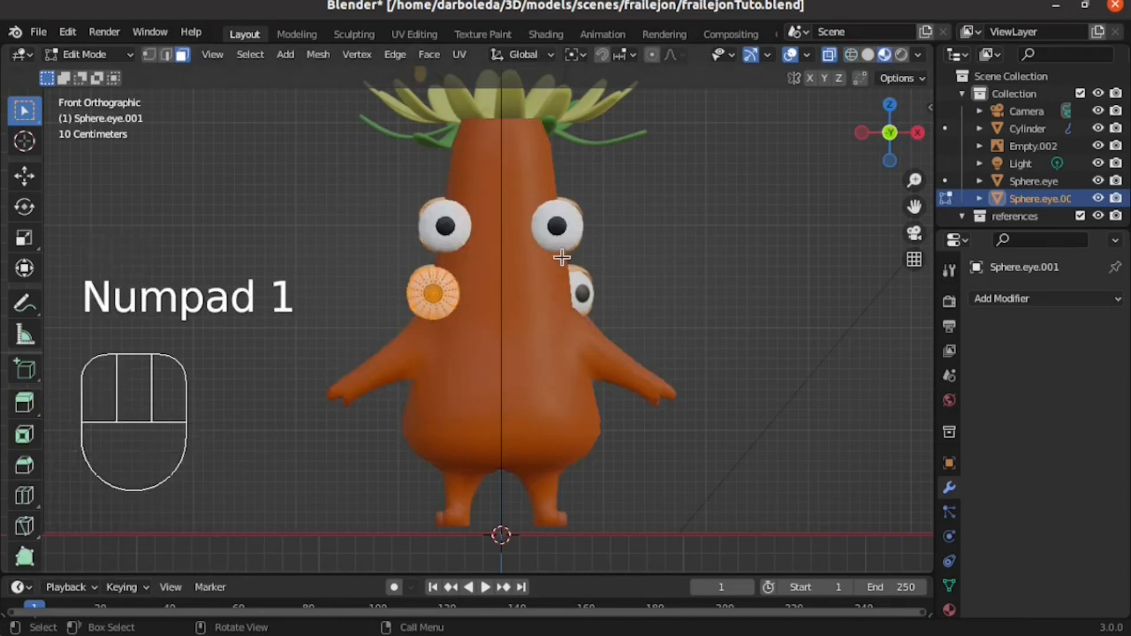
Step: Apply all transforms to the lower eye in Object Mode and add a Mirror modifier on the X axis
key("ctrl+a")
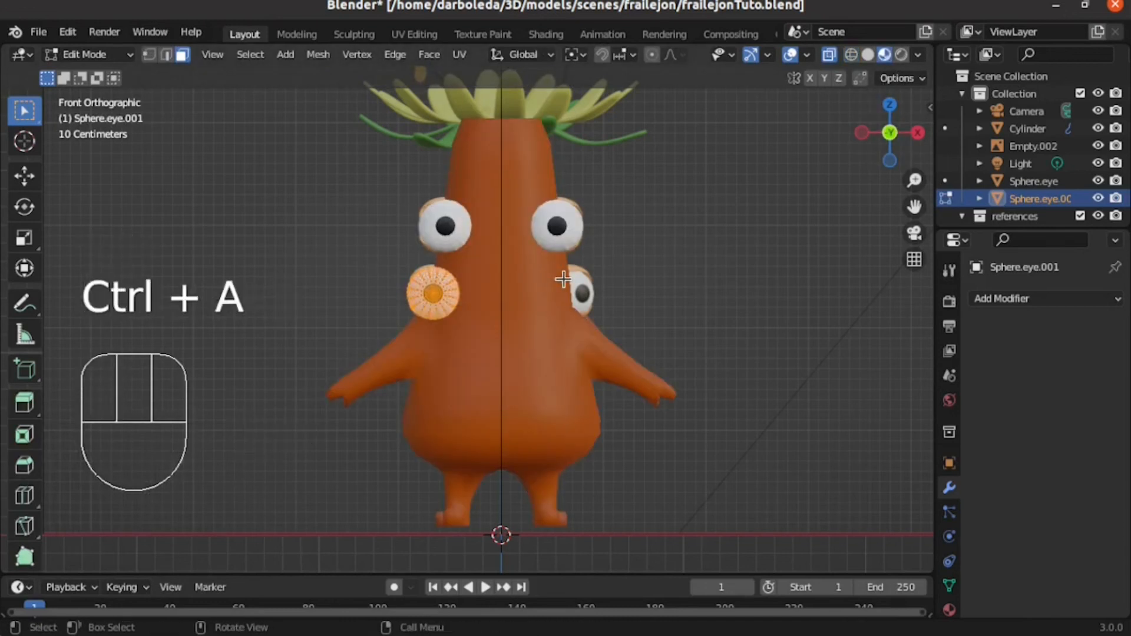
key("Tab")
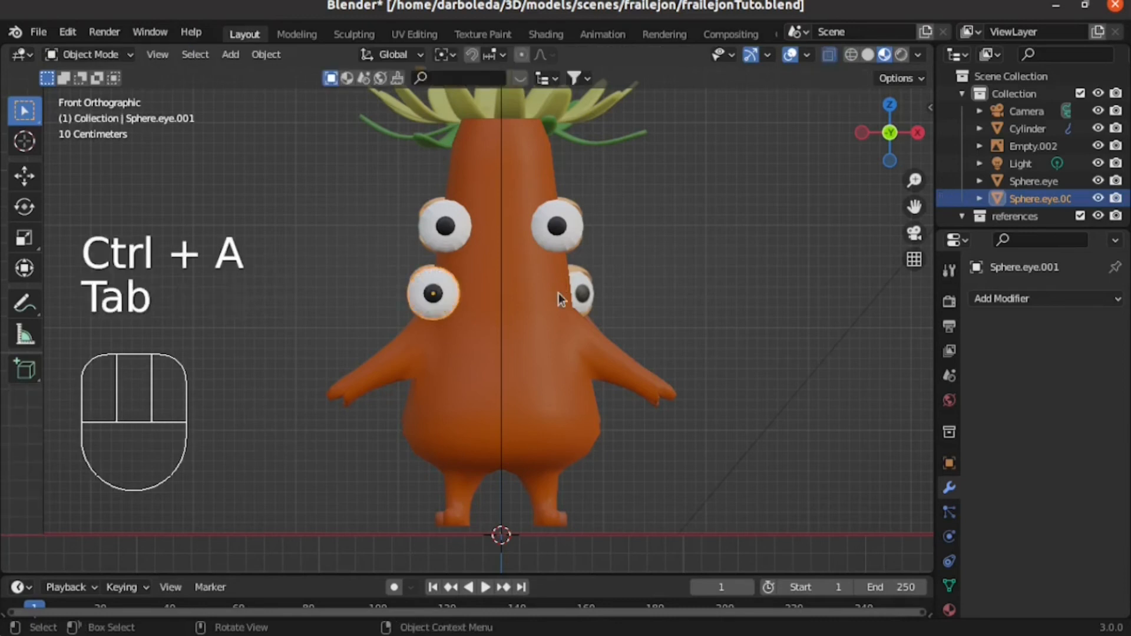
key("ctrl+a")
left_click(558, 293)
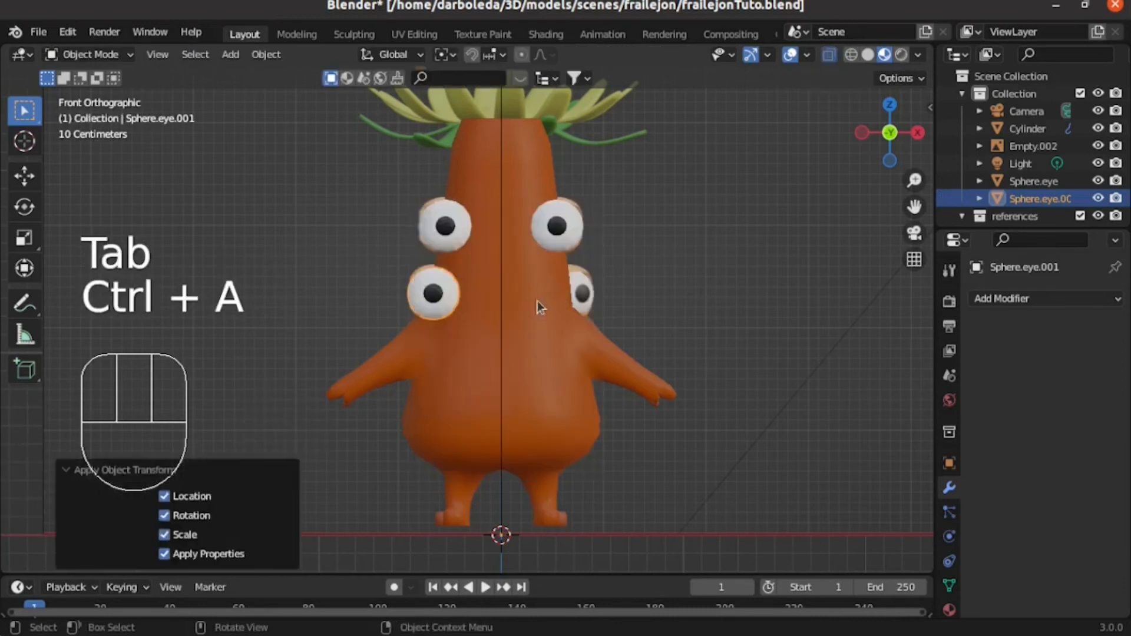
left_click(1063, 298)
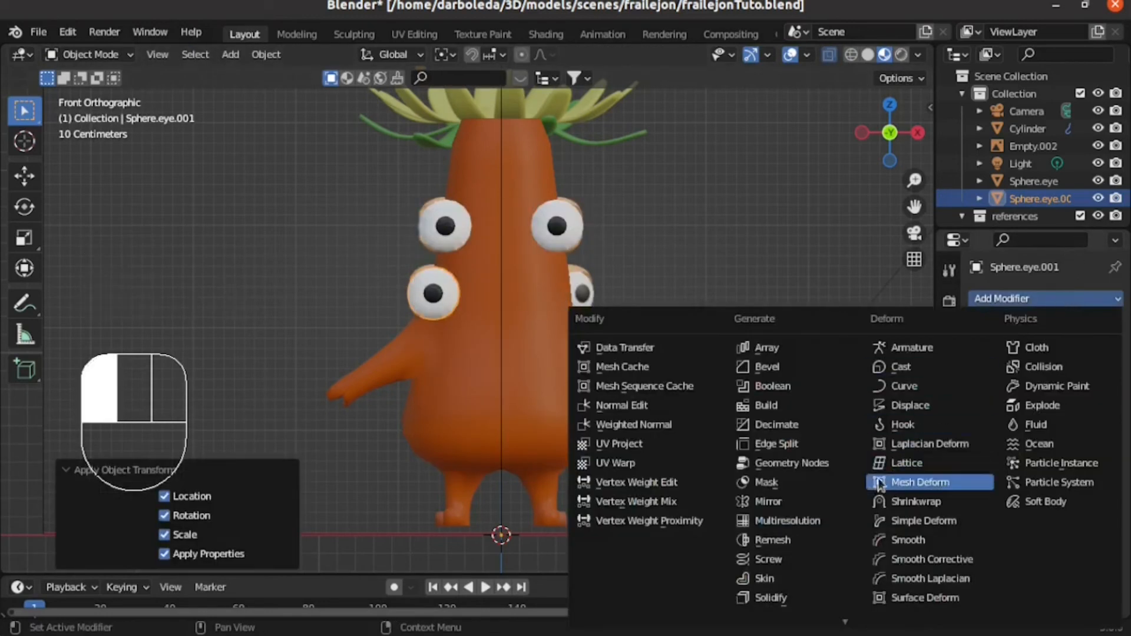
left_click(837, 502)
left_click(688, 269)
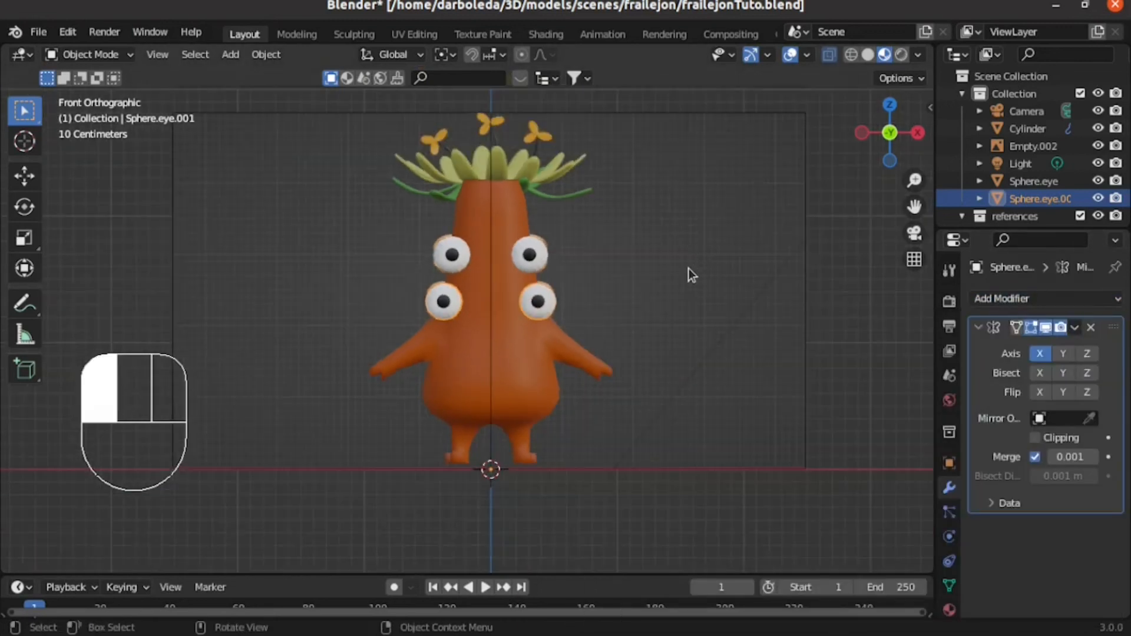
Step: Add a second Mirror modifier to the lower eyes and switch the first one from the X to the Y axis
key("Tab")
middle_click_drag(613, 288, 553, 336)
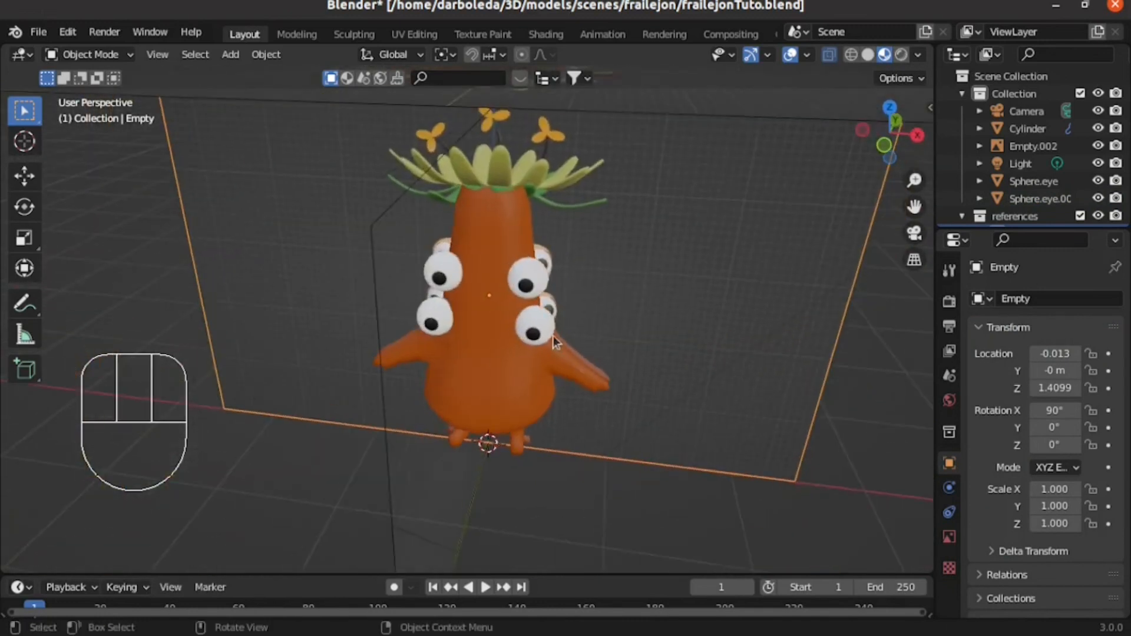
left_click(549, 331)
key("KP_1")
key("KP_3")
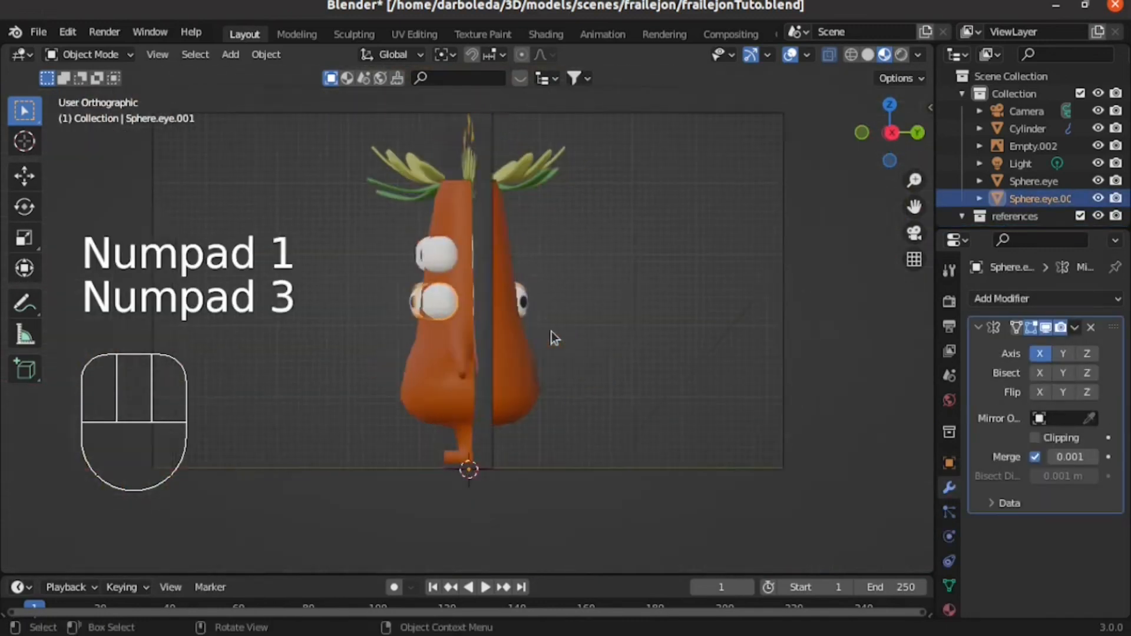
left_click(1100, 301)
left_click(768, 500)
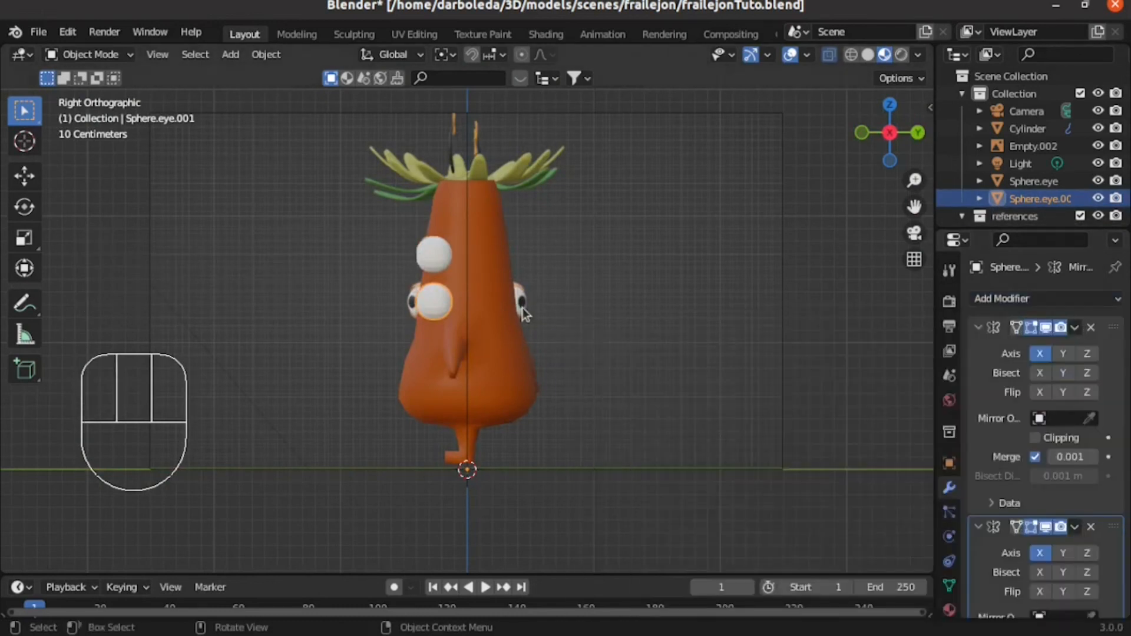
left_click(1041, 353)
left_click(1063, 353)
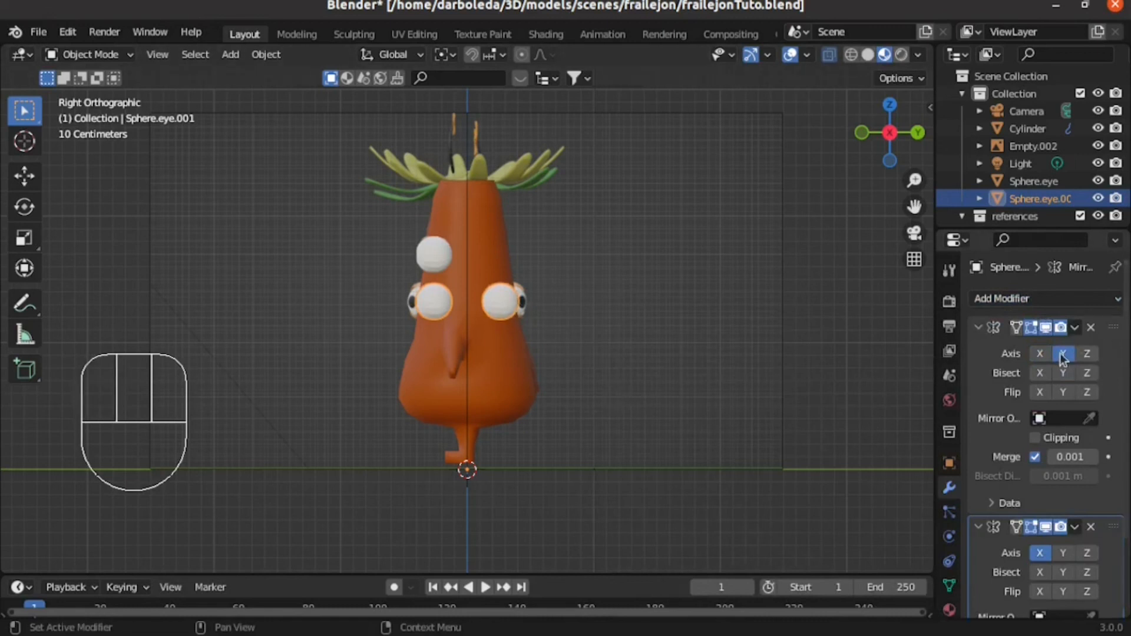
Step: Examine the upper and lower eyes all around the body with the references collection temporarily excluded, ending in front view with it restored
middle_click_drag(677, 362, 186, 431)
key("KP_1")
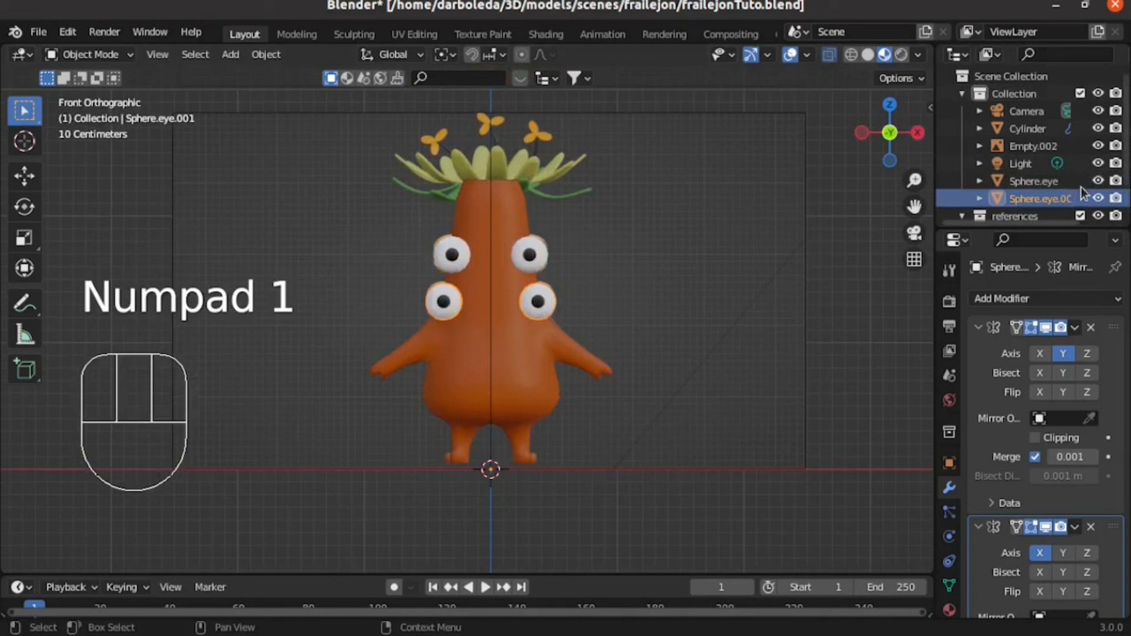
scroll(1093, 171, "down", 2)
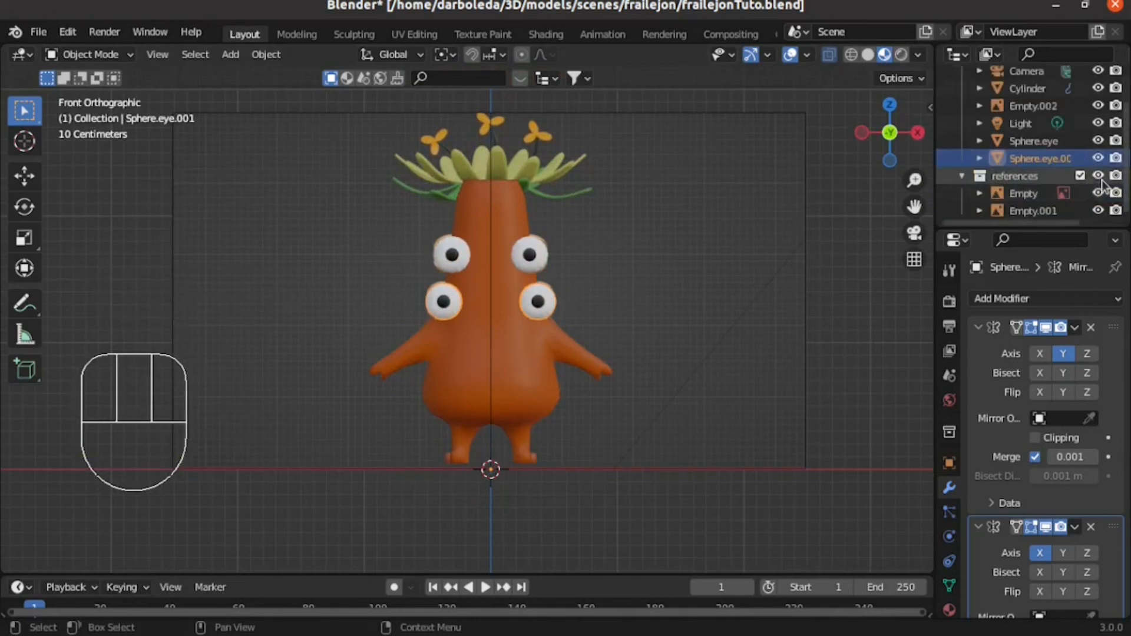
left_click(1080, 180)
middle_click_drag(699, 304, 463, 311)
left_click(330, 315)
middle_click_drag(331, 314, 812, 348)
key("KP_1")
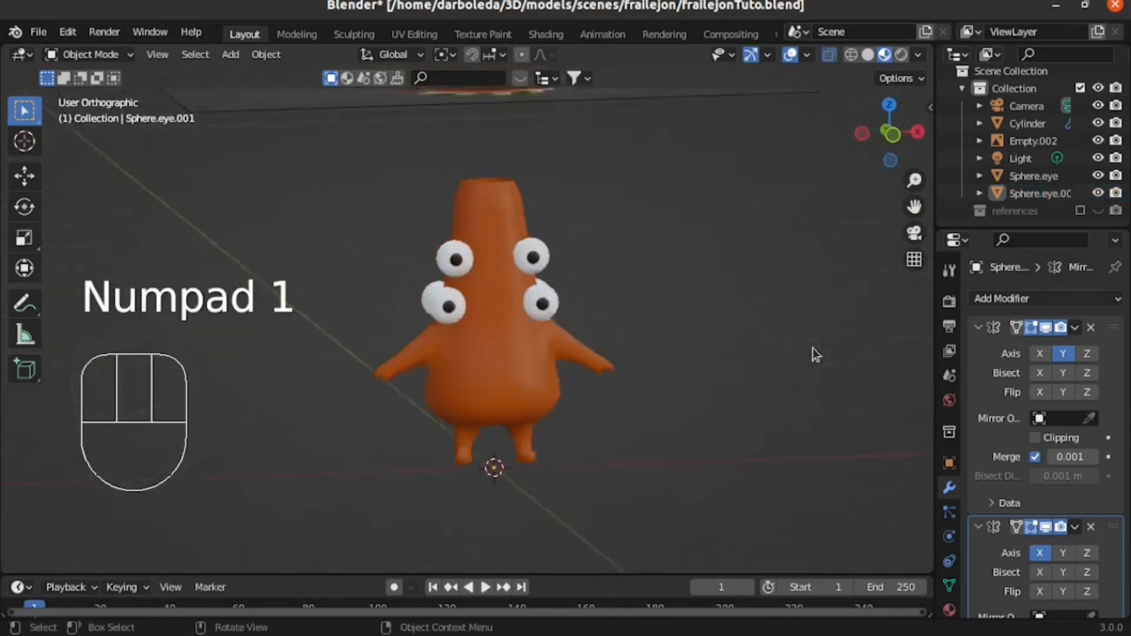
left_click(1081, 210)
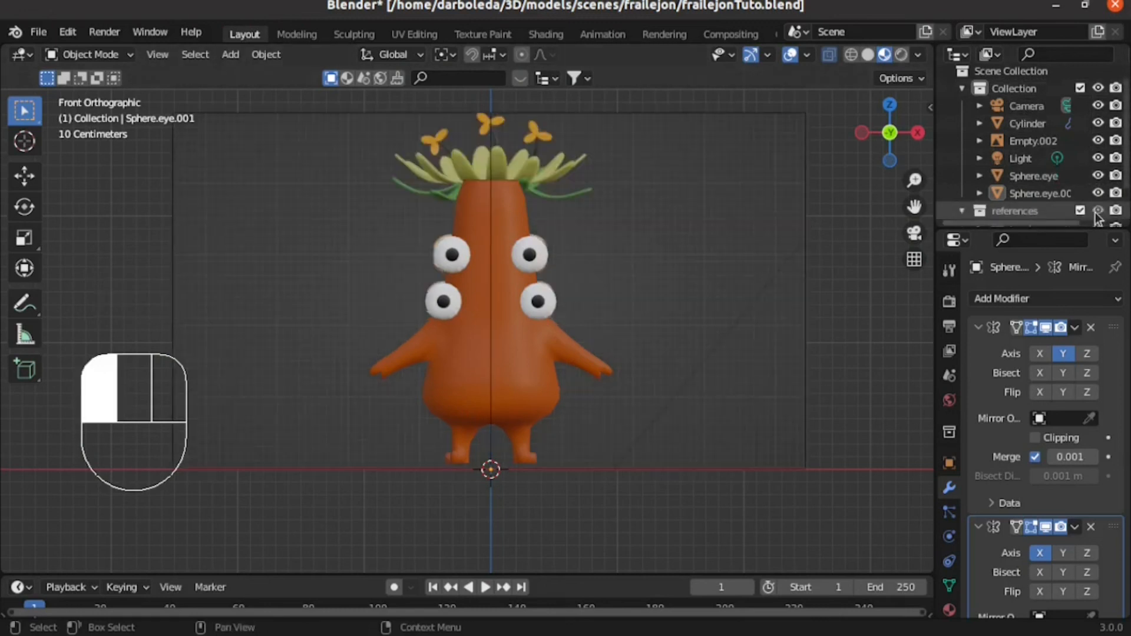
middle_click_drag(642, 278, 599, 286, "shift")
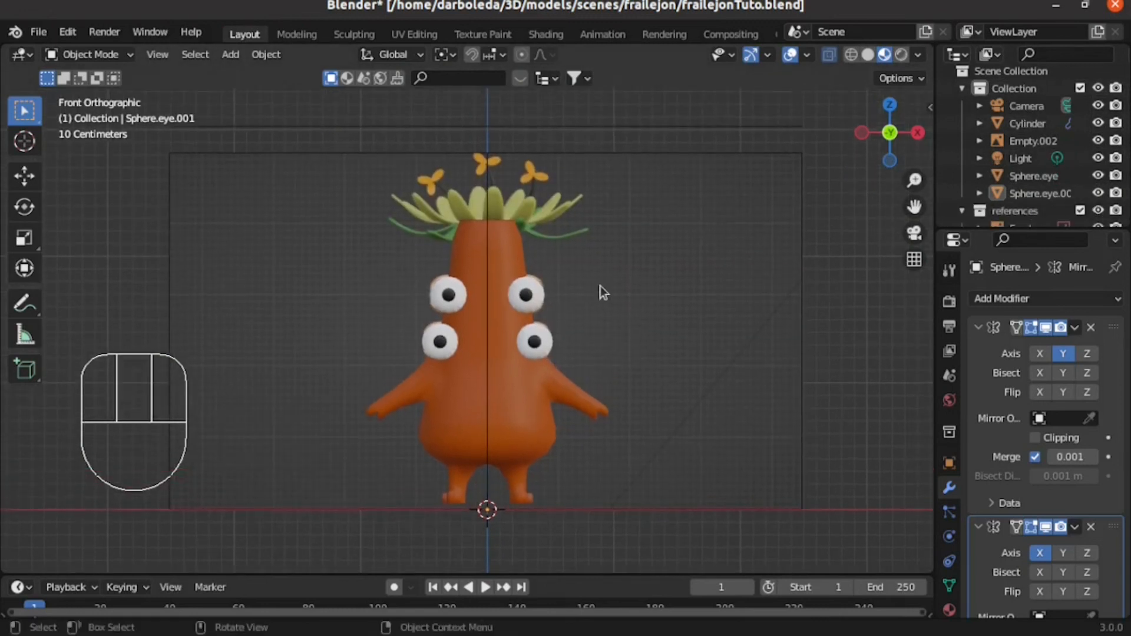